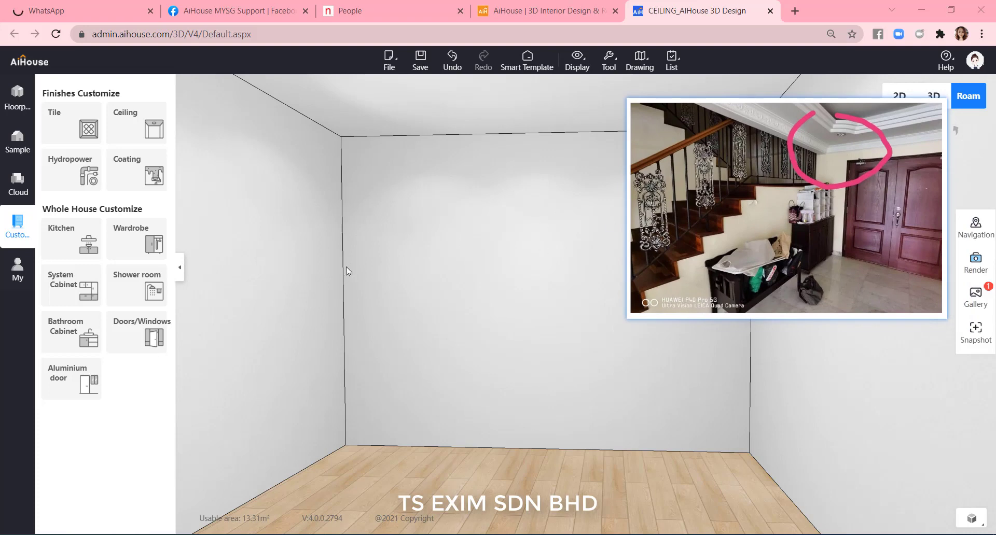
# Start a custom ceiling and open the room's ceiling surface for design
pyautogui.click(139, 124)
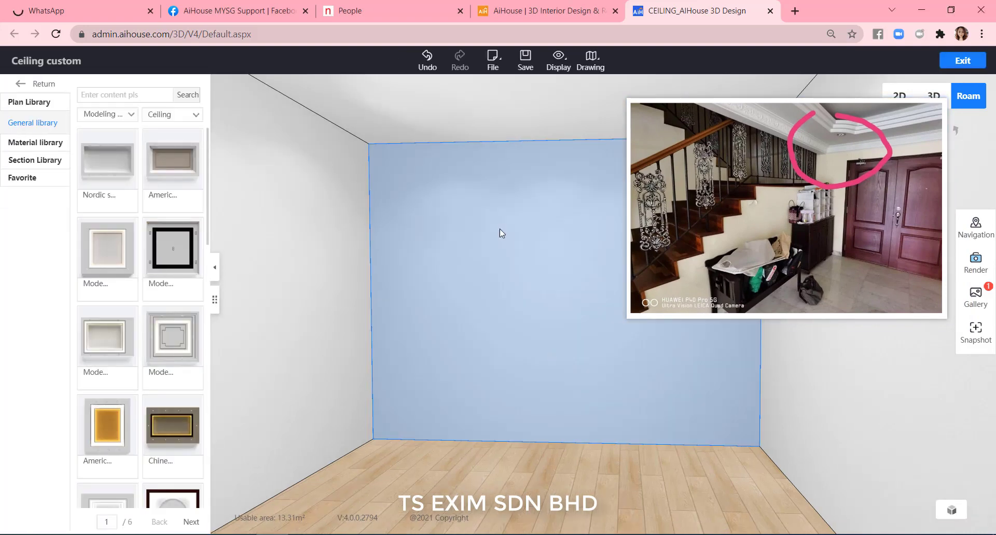
pyautogui.click(469, 110)
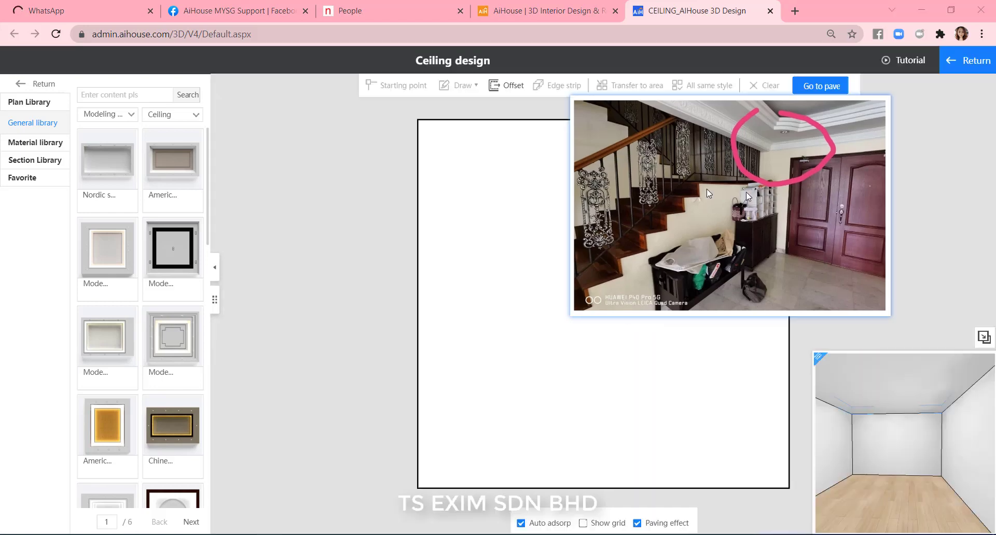
pyautogui.scroll(-1, 585, 222)
pyautogui.moveTo(585, 222); pyautogui.dragTo(556, 236)
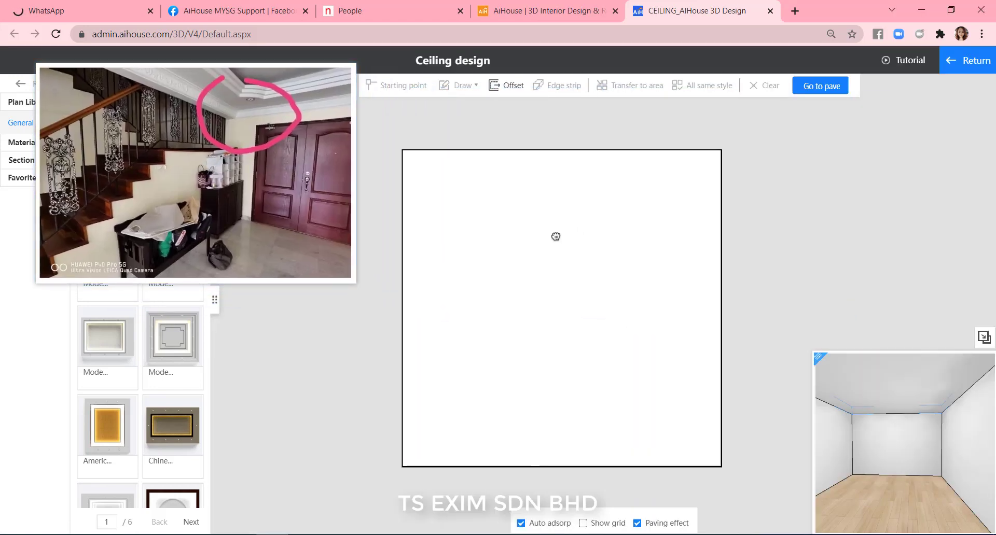
pyautogui.click(514, 222)
pyautogui.click(464, 103)
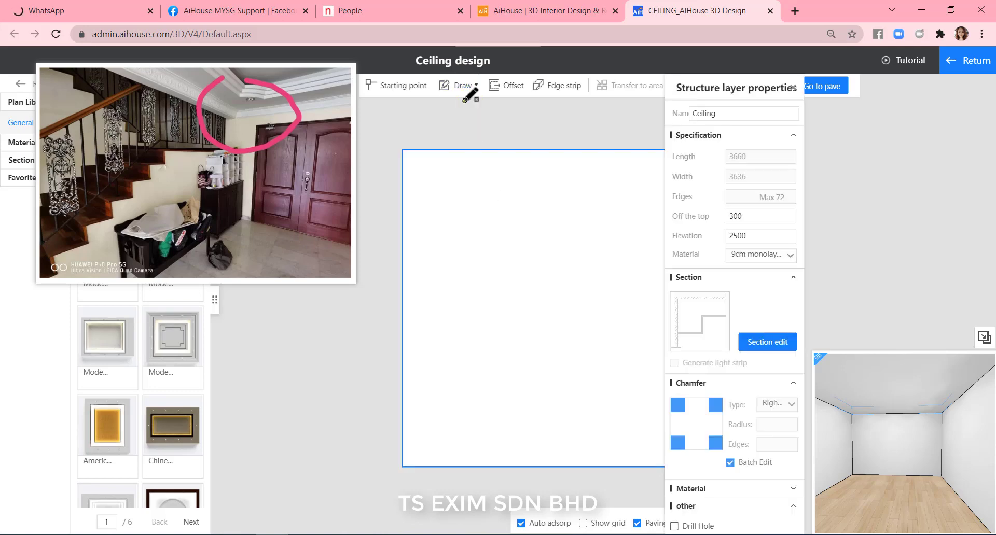
pyautogui.click(447, 189)
pyautogui.scroll(-2, 556, 299)
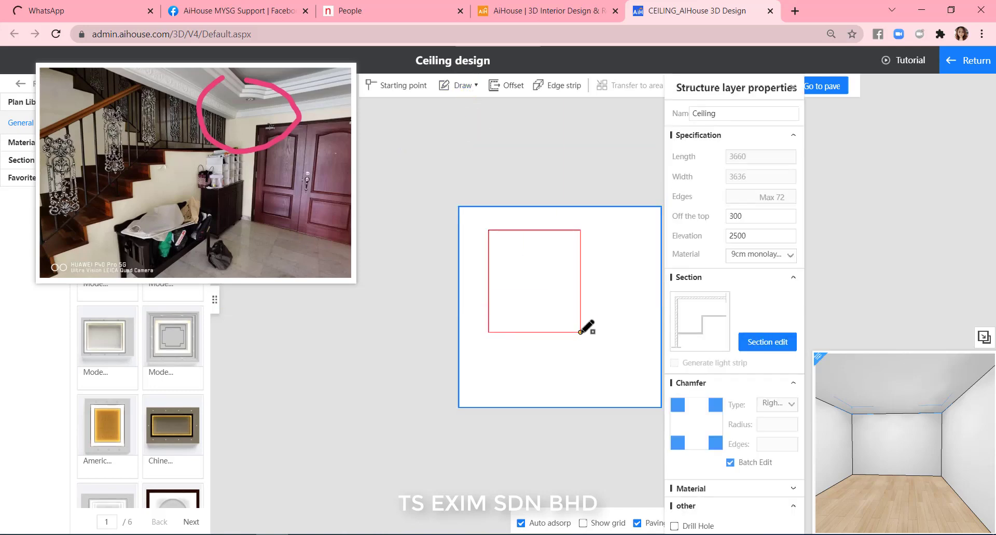
pyautogui.moveTo(580, 332); pyautogui.dragTo(527, 325, button='right')
pyautogui.click(583, 377)
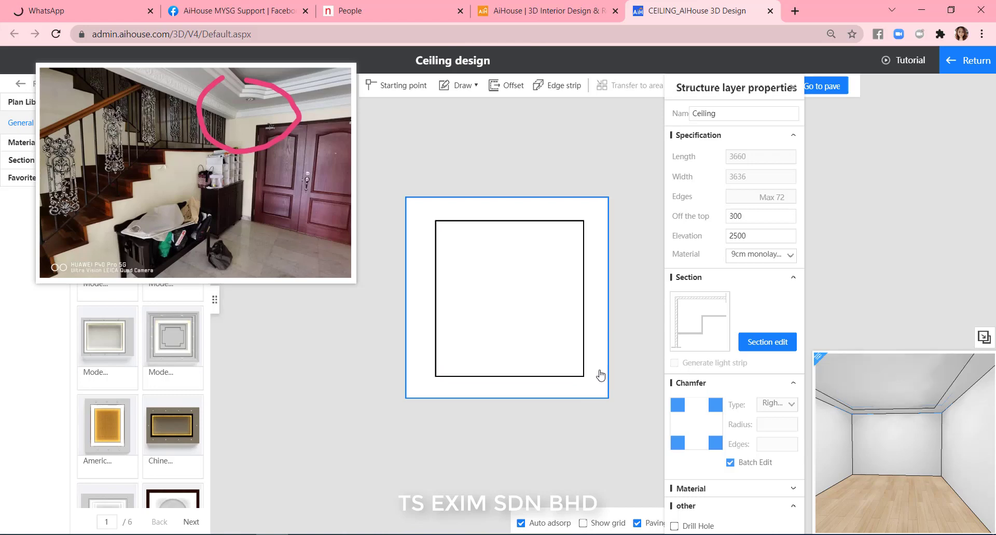
pyautogui.click(509, 288)
pyautogui.press('Delete')
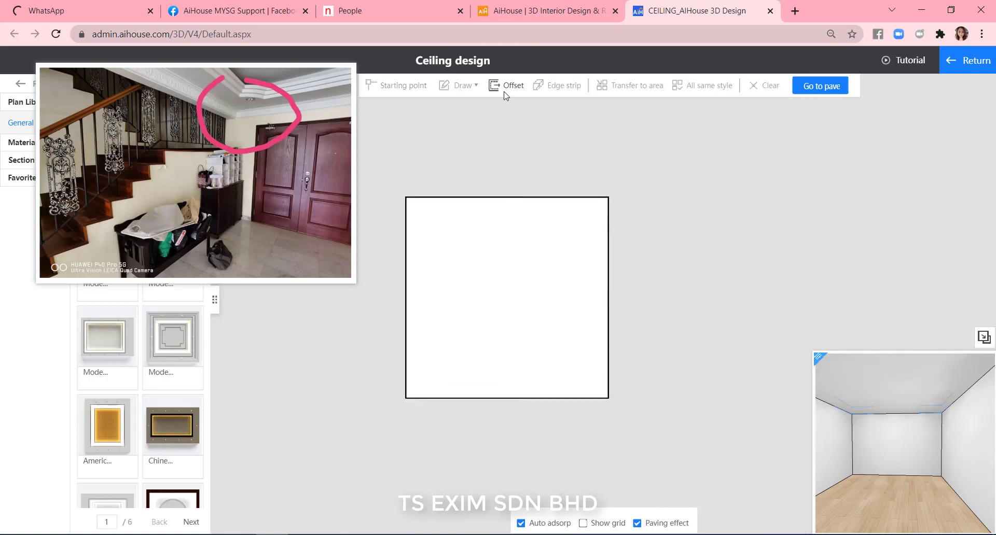
# Offset the ceiling outline inward by 300 mm to create an inner structural layer
pyautogui.click(505, 87)
pyautogui.click(500, 245)
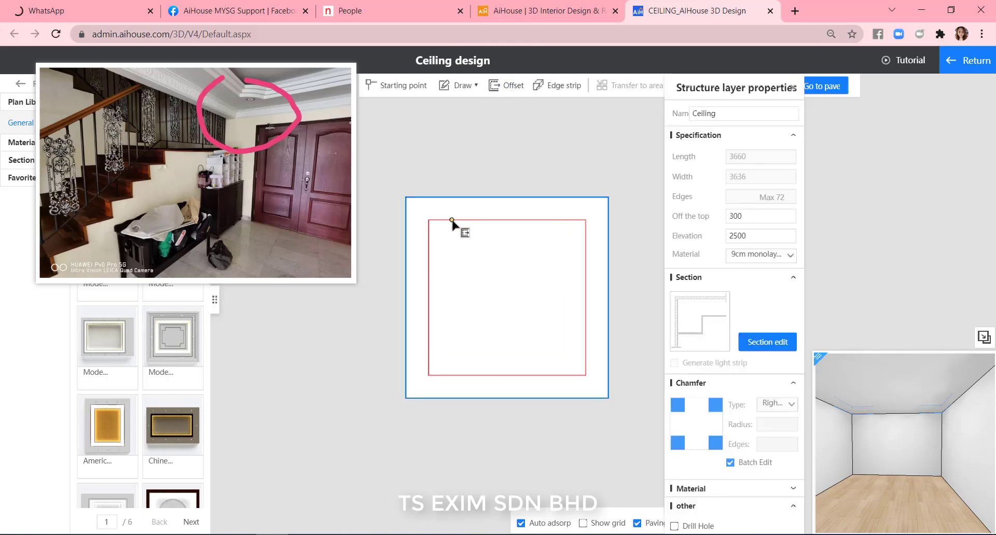
pyautogui.click(452, 220)
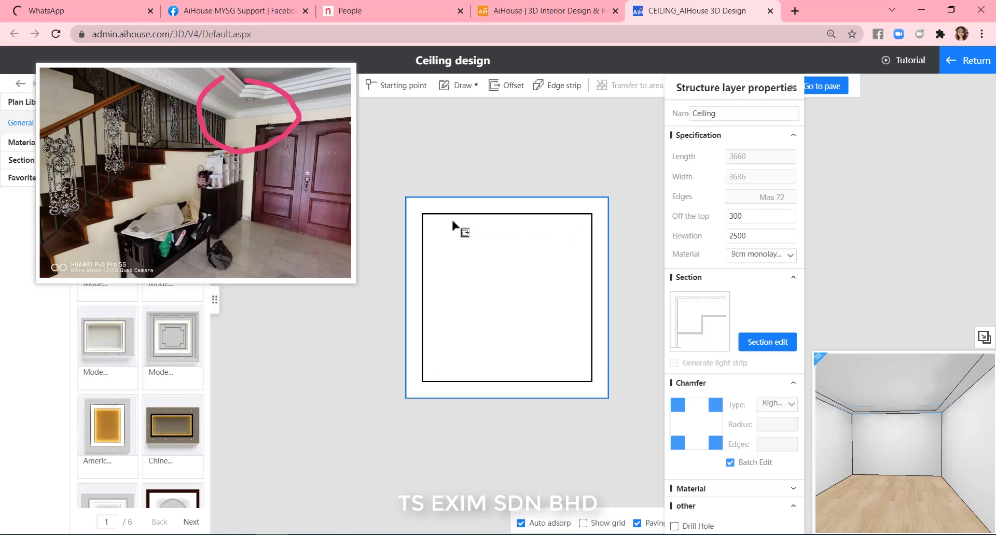
pyautogui.click(525, 161)
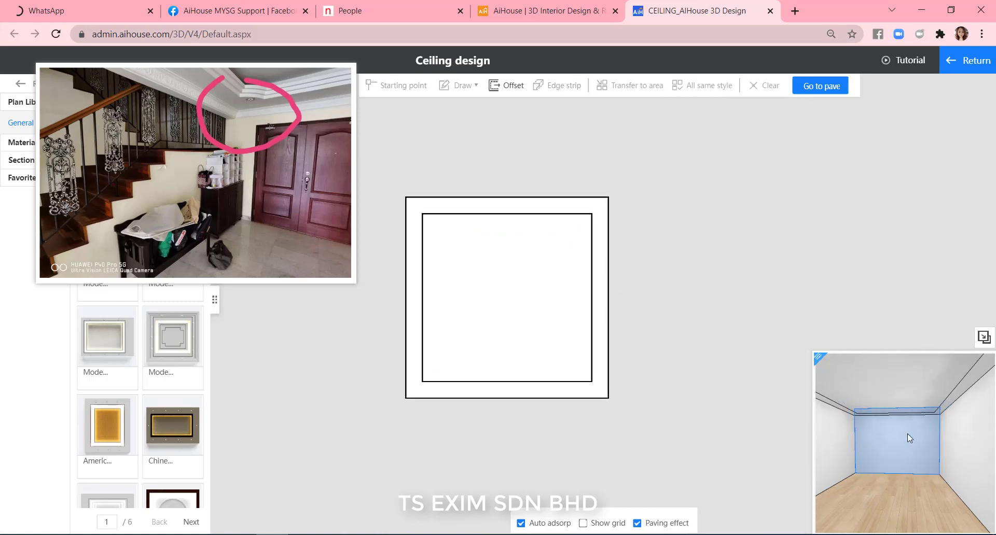
pyautogui.scroll(-3, 923, 422)
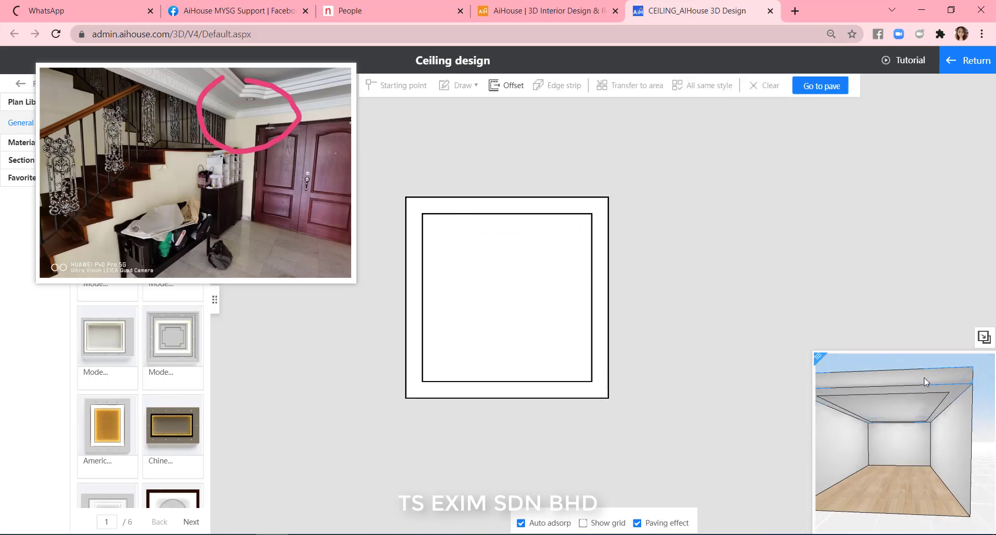
# Set the inner structural layer's distance off the top to 250 mm
pyautogui.click(574, 210)
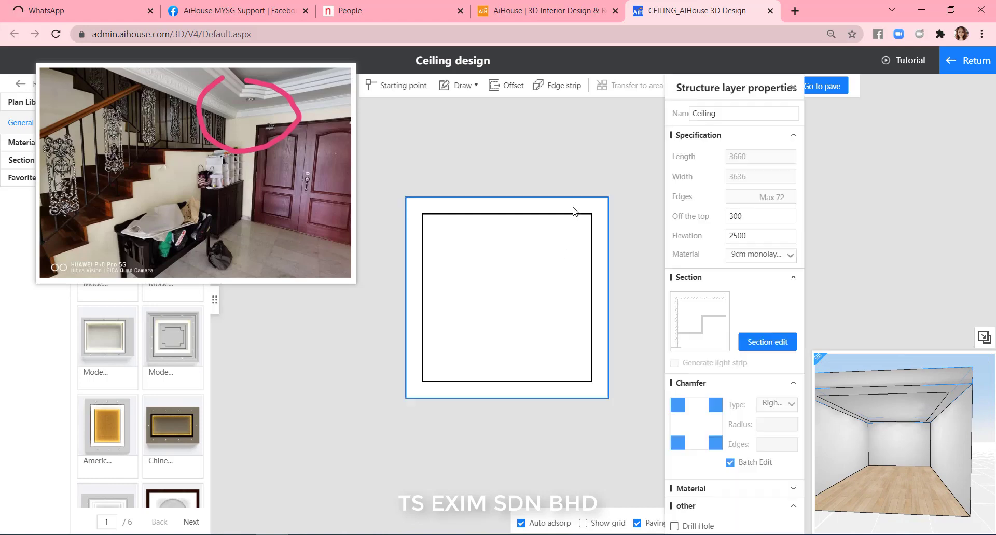
pyautogui.click(543, 251)
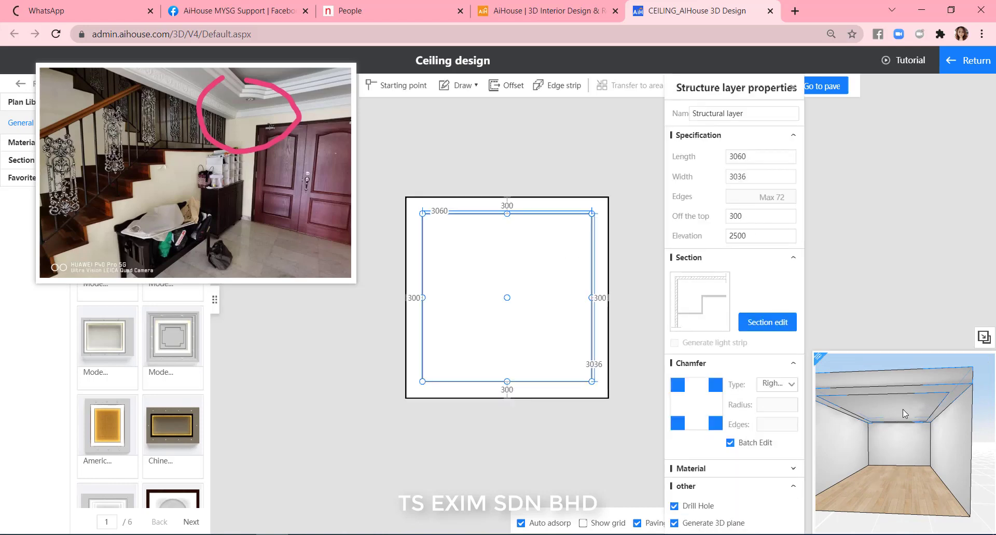
pyautogui.scroll(3, 418, 117)
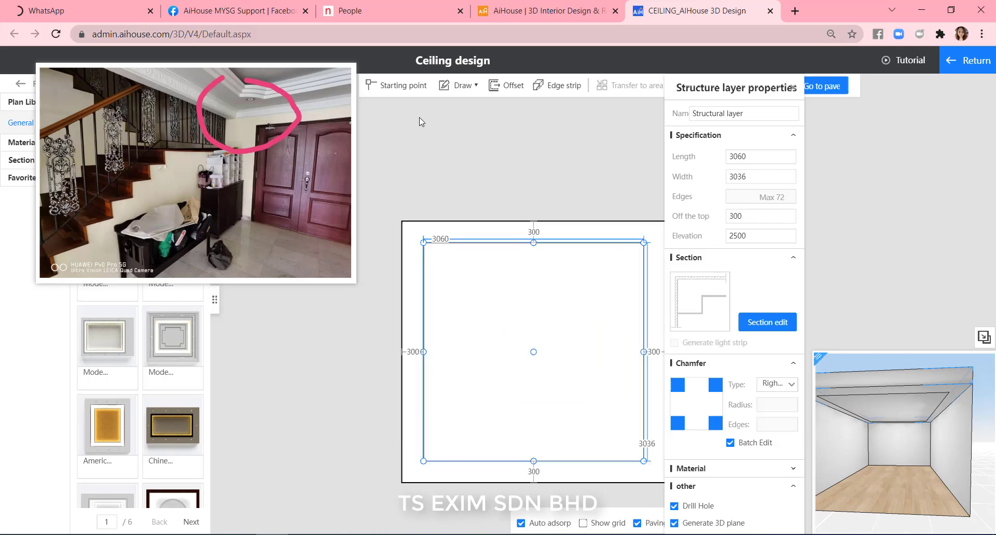
pyautogui.scroll(-1, 617, 226)
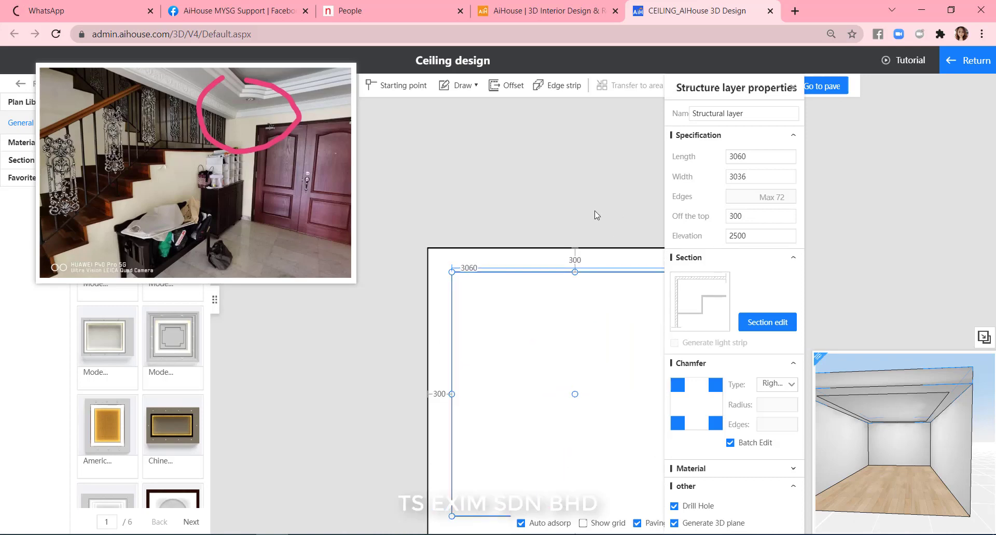
pyautogui.click(596, 216)
pyautogui.click(582, 340)
pyautogui.moveTo(759, 217); pyautogui.dragTo(687, 214)
pyautogui.write('250')
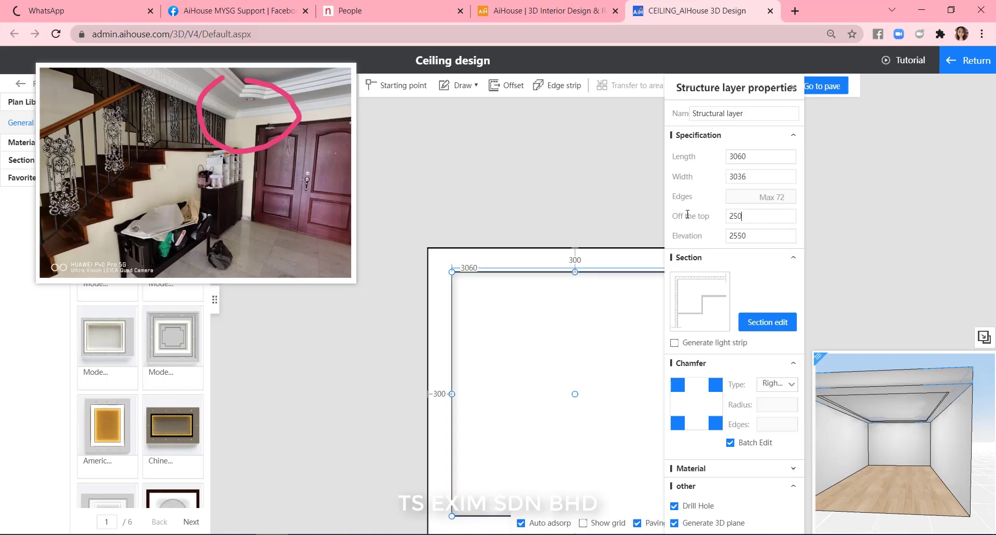
pyautogui.moveTo(968, 450); pyautogui.dragTo(859, 398)
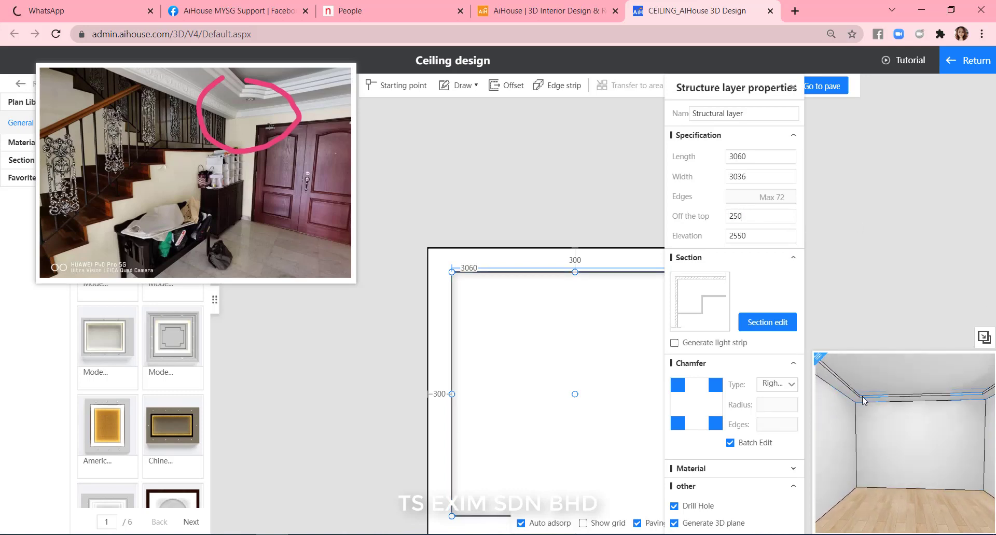
pyautogui.scroll(-5, 575, 363)
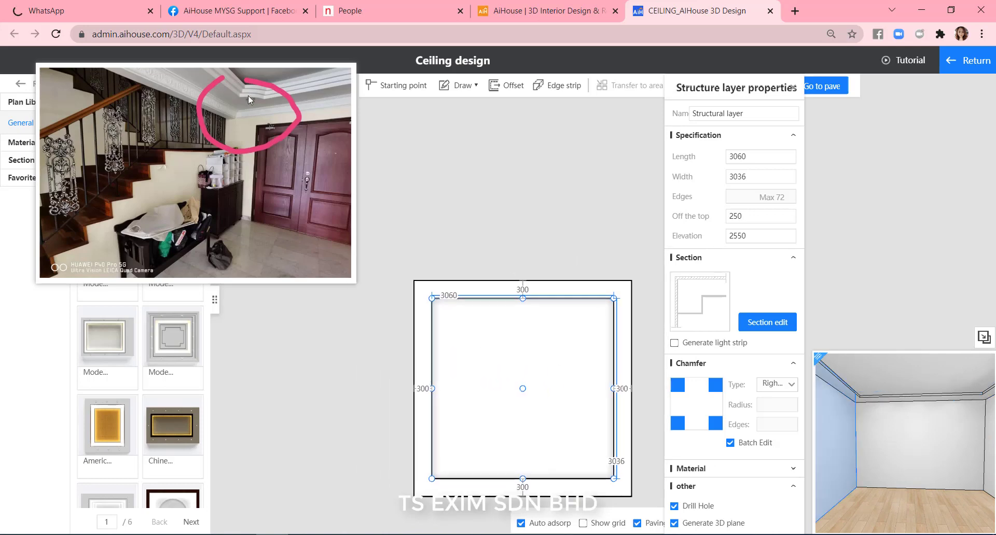
# Change the chamfer type of all four corners of the inner layer to Inner Fillet
pyautogui.click(690, 364)
pyautogui.click(690, 364)
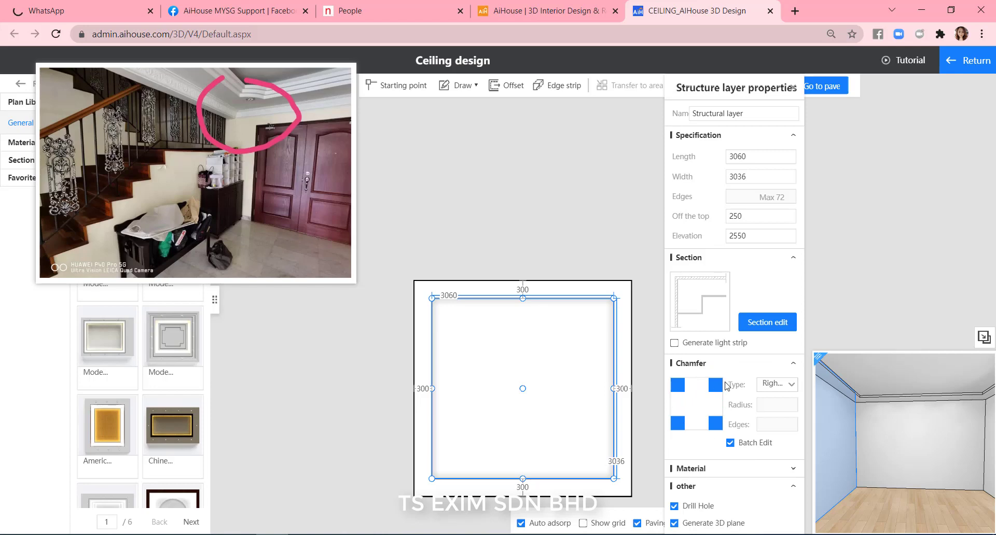
pyautogui.click(784, 384)
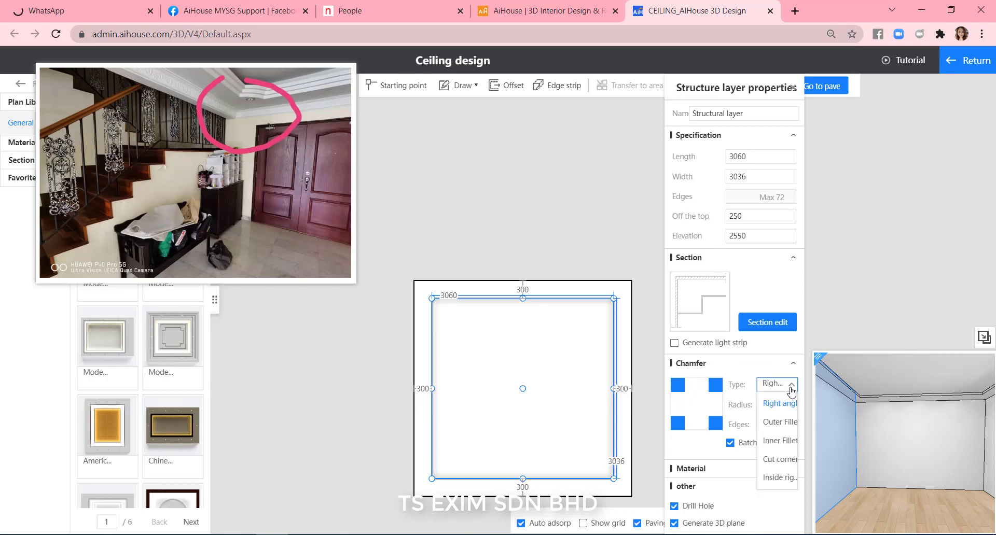
pyautogui.click(780, 441)
pyautogui.scroll(3, 620, 289)
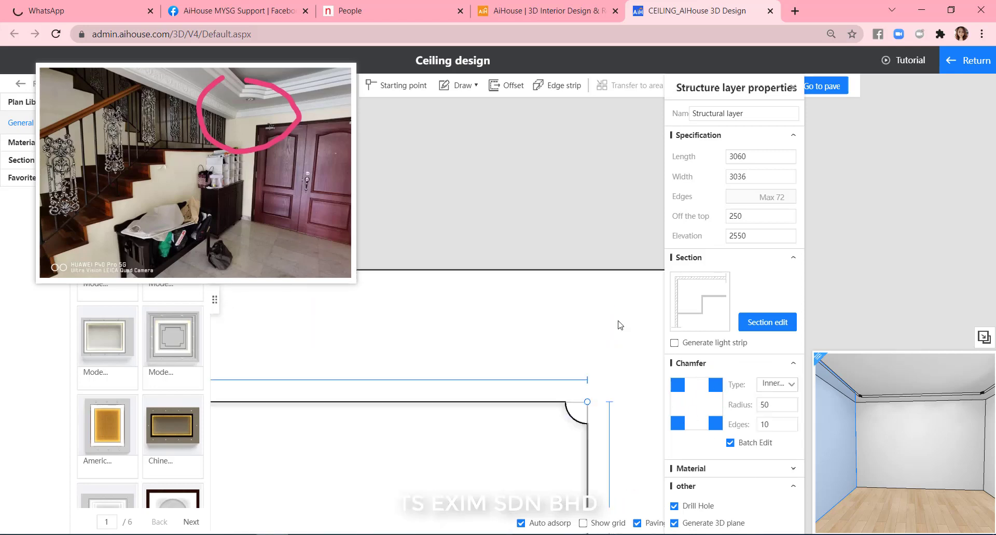
pyautogui.scroll(-5, 609, 392)
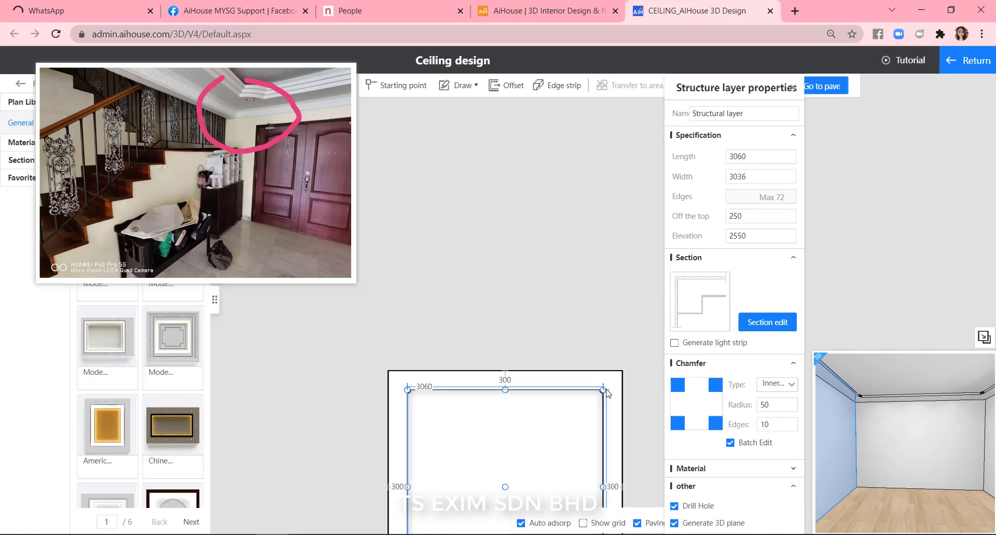
pyautogui.scroll(2, 615, 279)
pyautogui.scroll(1, 616, 280)
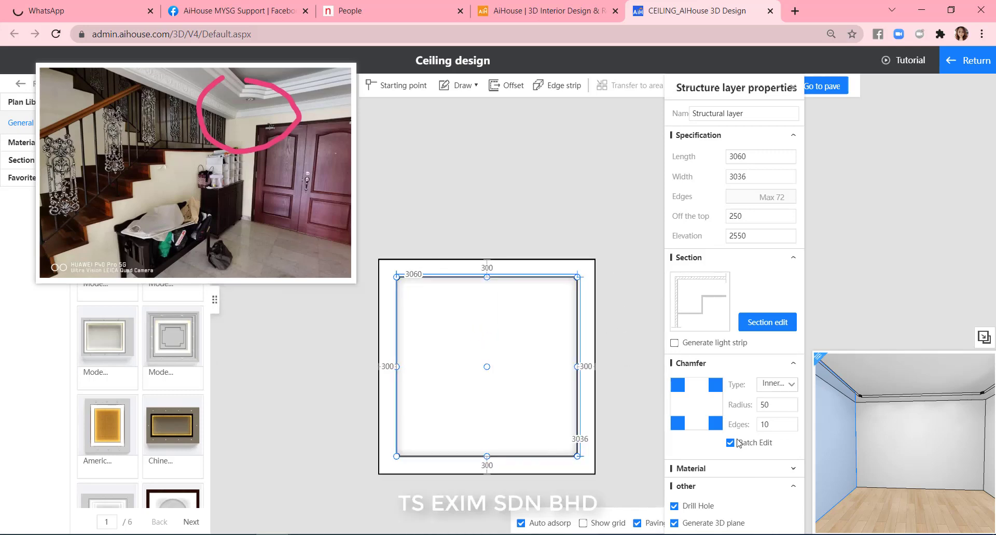
pyautogui.click(731, 442)
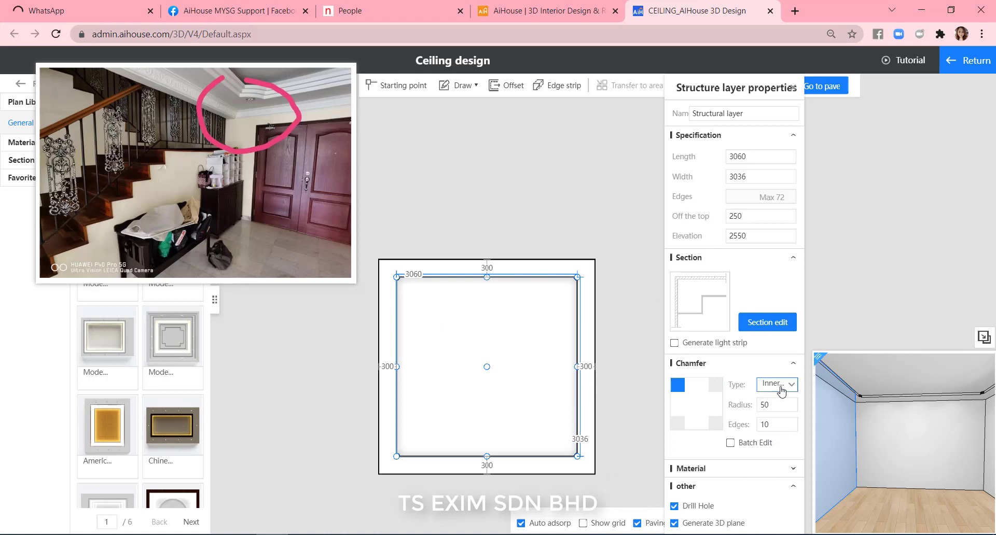
pyautogui.scroll(4, 405, 302)
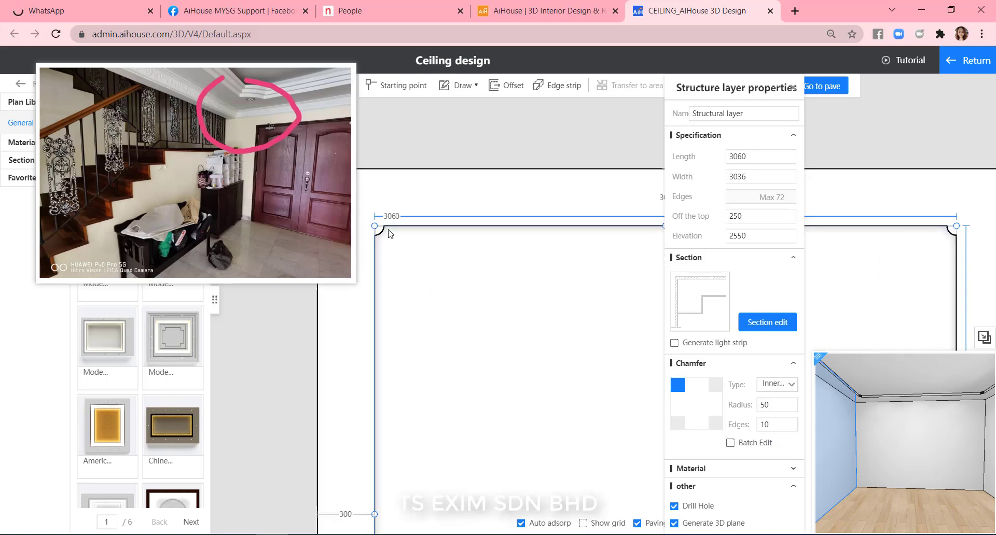
pyautogui.scroll(-4, 472, 325)
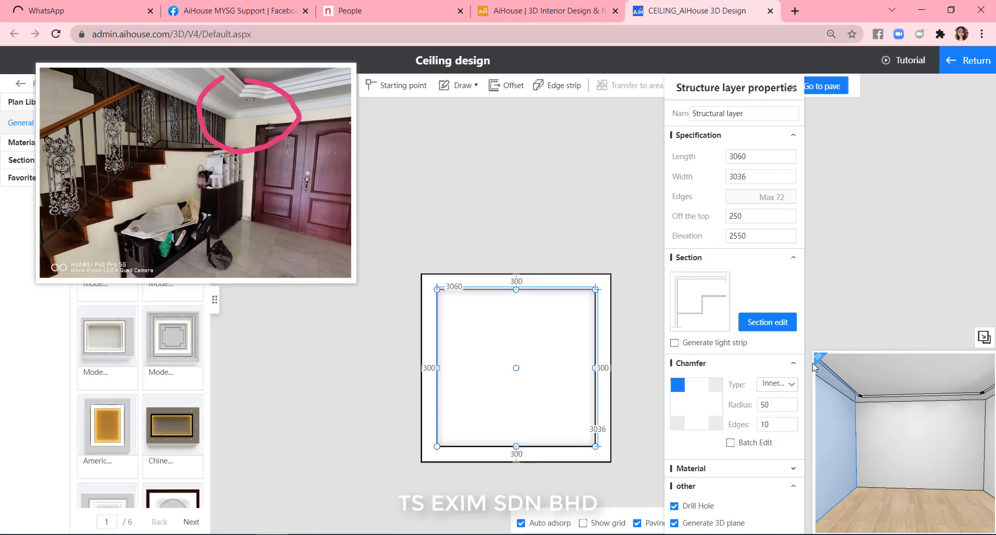
pyautogui.click(732, 443)
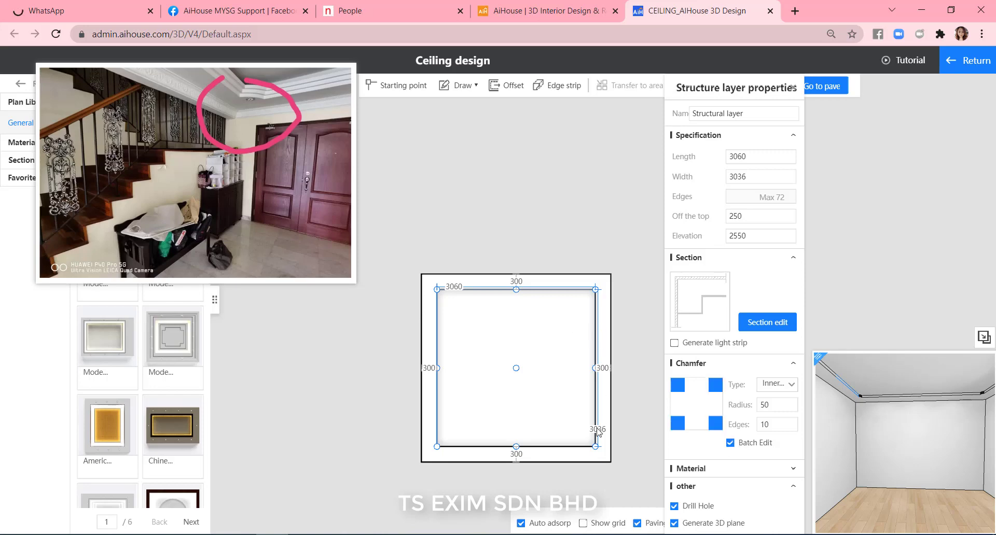
# Set the inner fillet radius to 400 mm on all four corners of the inner layer
pyautogui.scroll(4, 599, 453)
pyautogui.scroll(-4, 599, 453)
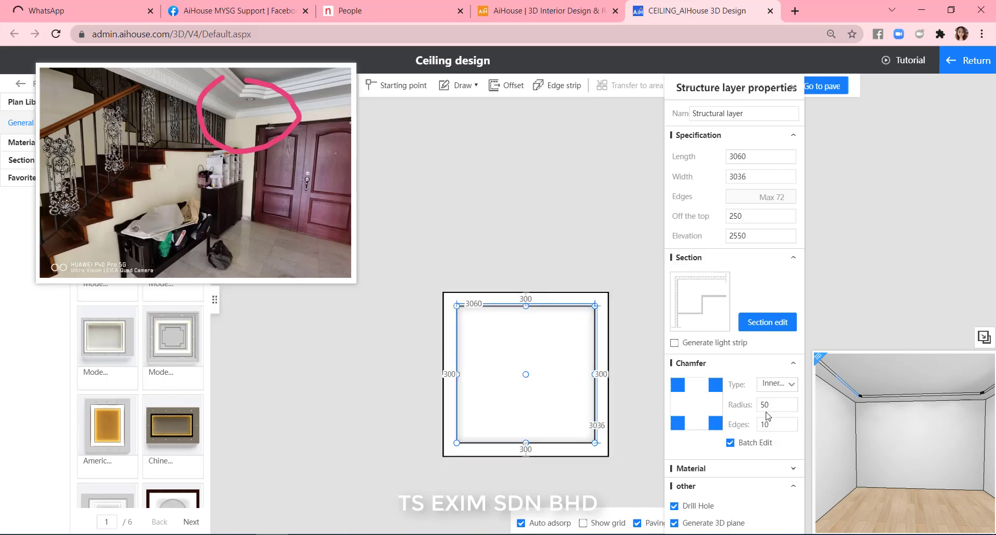
pyautogui.moveTo(774, 407); pyautogui.dragTo(745, 405)
pyautogui.write('400')
pyautogui.moveTo(873, 400); pyautogui.dragTo(872, 372)
pyautogui.click(876, 389)
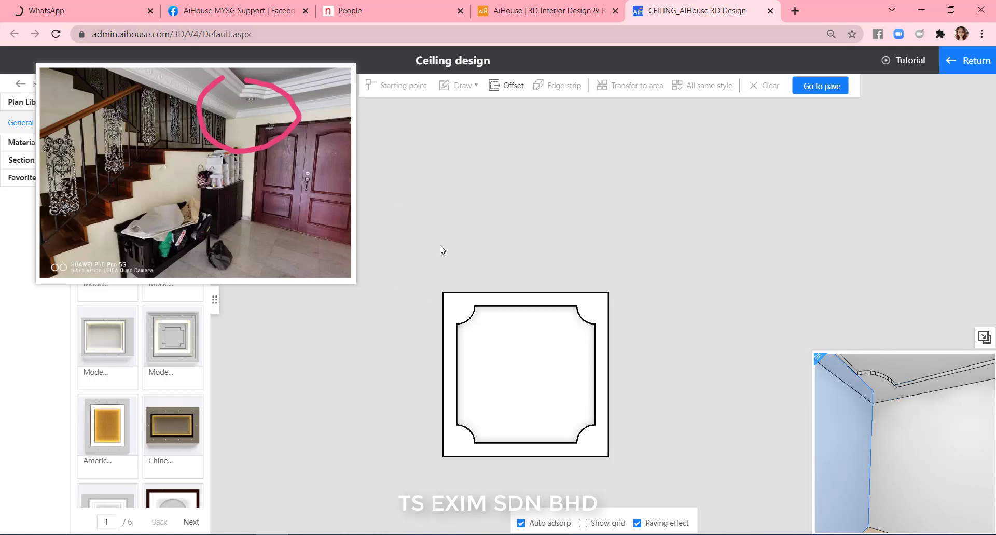
# Offset the filleted layer inward by 30 mm to create another nested structural layer
pyautogui.click(541, 363)
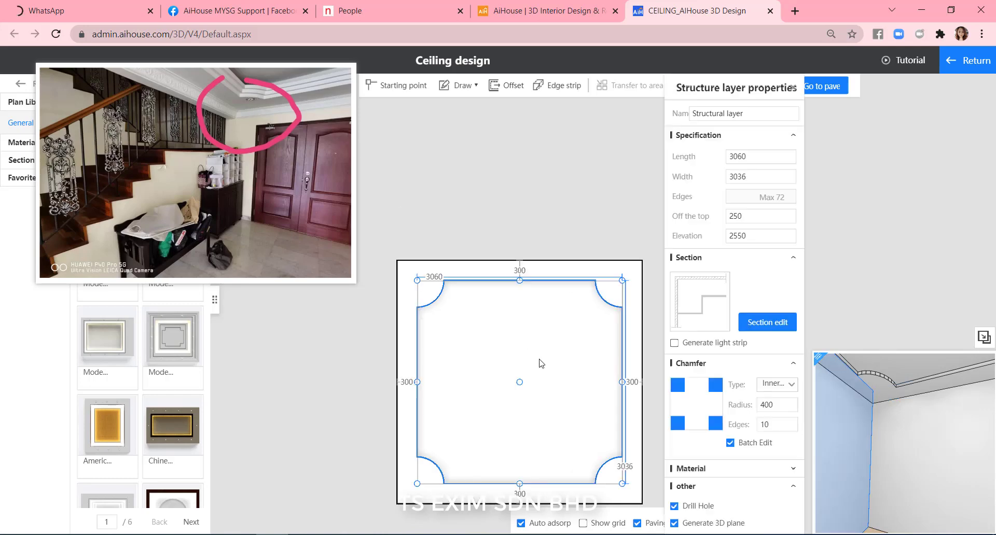
pyautogui.click(506, 85)
pyautogui.click(527, 327)
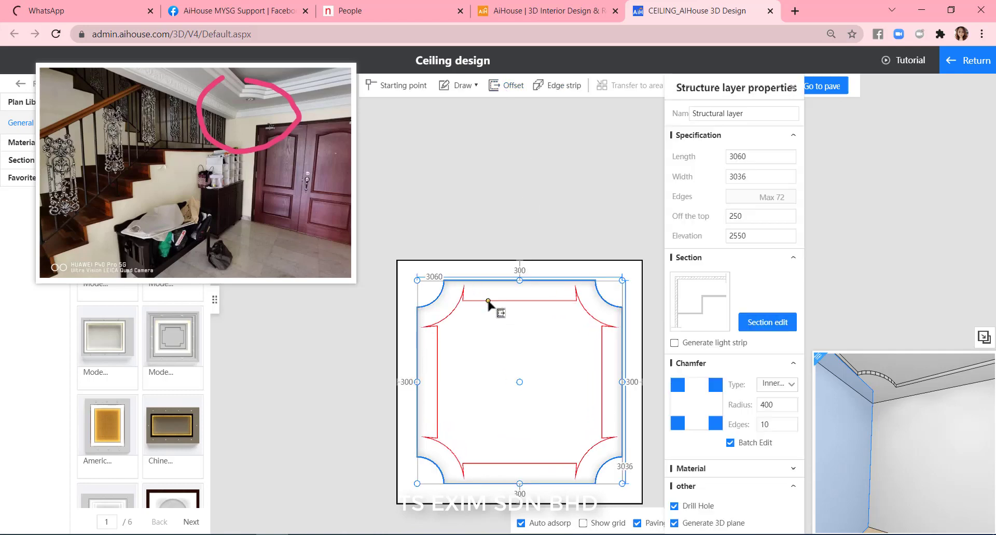
pyautogui.click(488, 301)
pyautogui.scroll(3, 493, 306)
pyautogui.rightClick(456, 291)
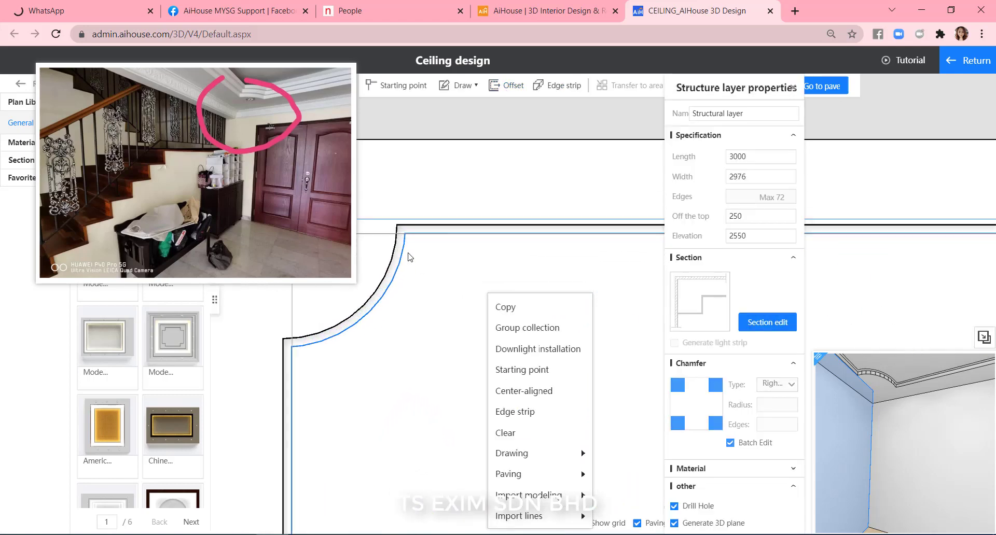
pyautogui.scroll(1, 408, 252)
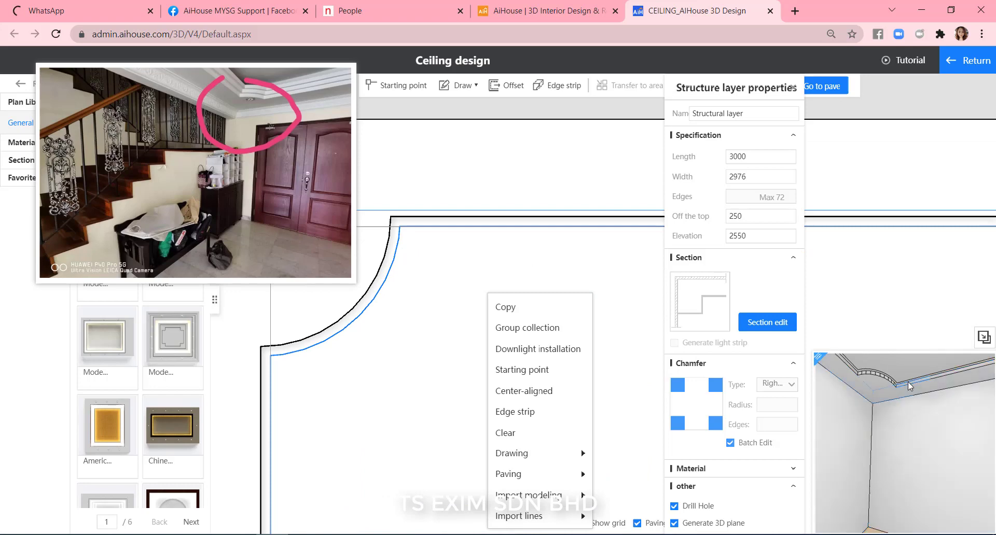
pyautogui.click(434, 305)
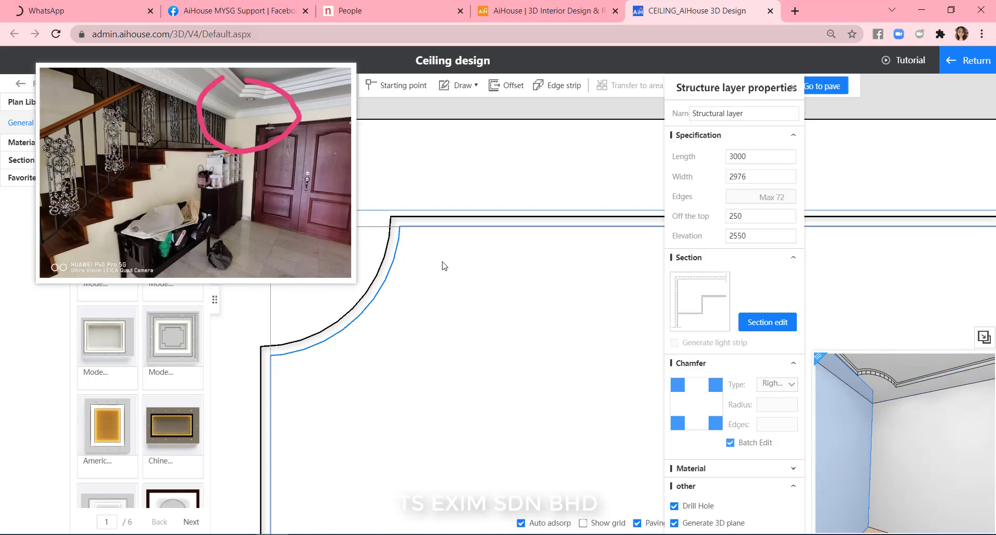
# Set the newest nested layer's distance off the top to 200 mm
pyautogui.doubleClick(729, 214)
pyautogui.write('200')
pyautogui.press('Return')
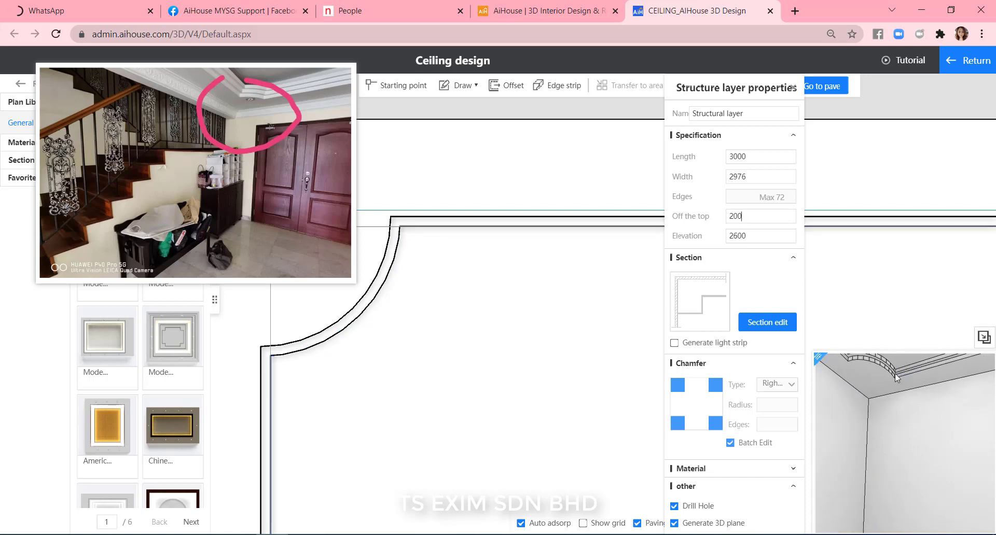
# Offset the innermost filleted layer inward by 30 mm and set the new layer's distance off the top to 150 mm
pyautogui.moveTo(896, 377); pyautogui.dragTo(893, 403)
pyautogui.click(473, 283)
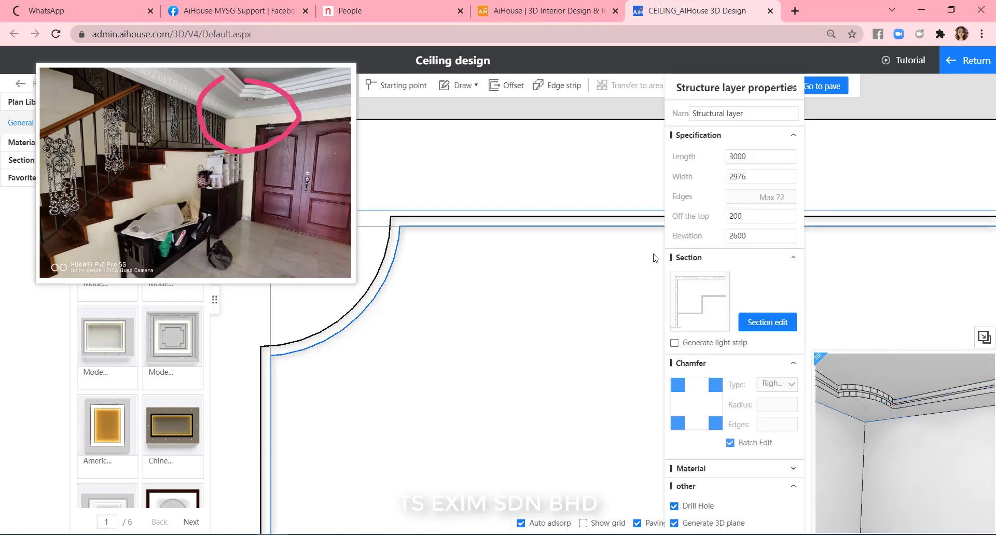
pyautogui.click(509, 85)
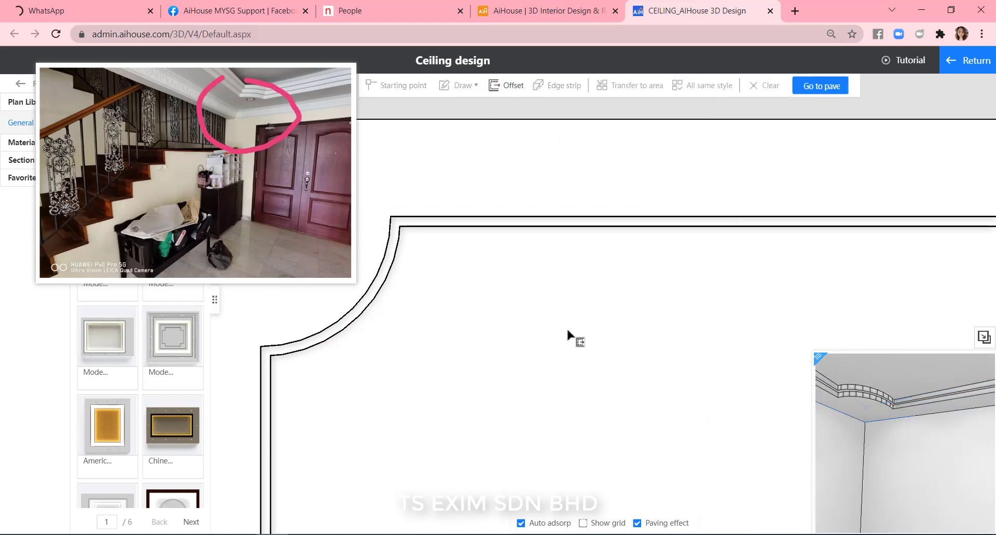
pyautogui.click(551, 302)
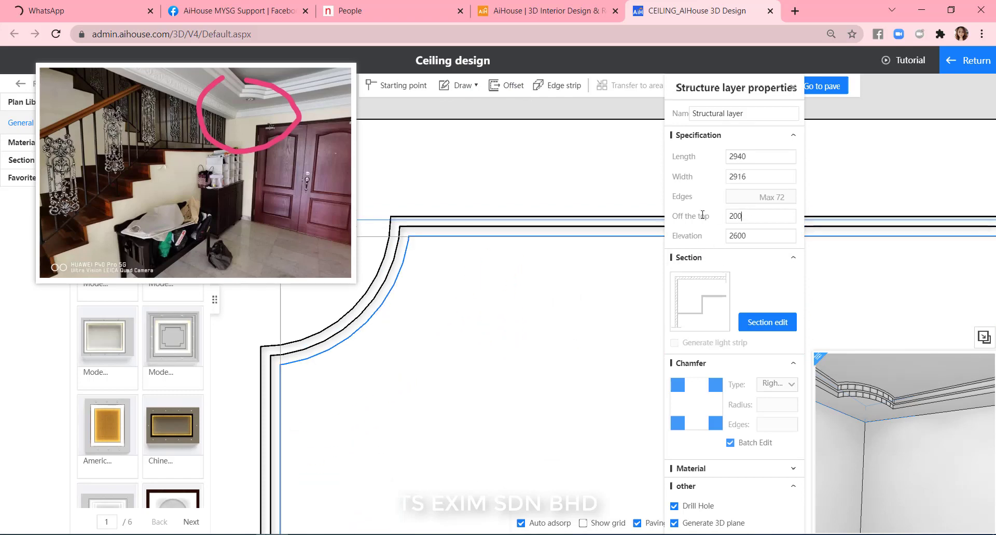
pyautogui.hotkey('ctrl', 'a')
pyautogui.write('150')
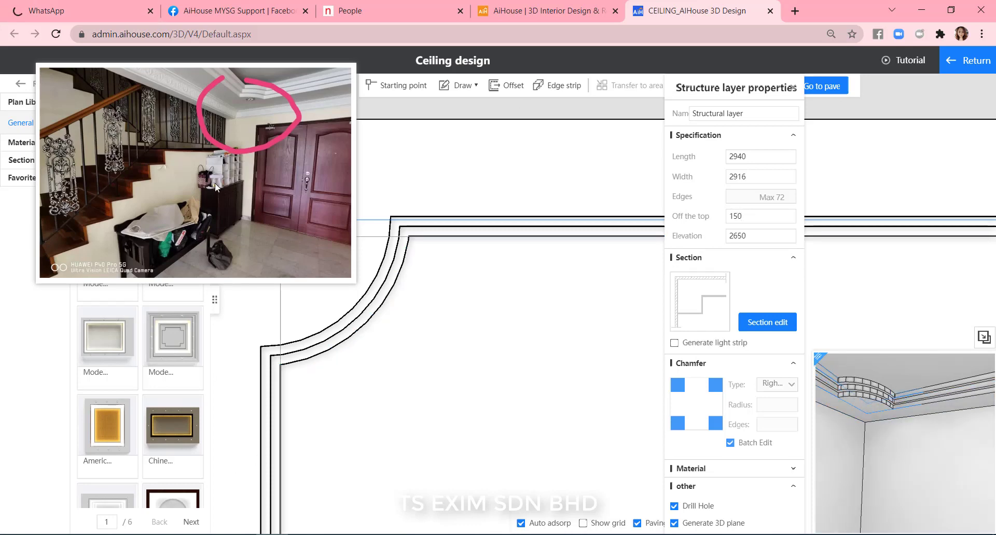
# Examine the circled stepped corner in the enlarged reference photo and compare it with the nested layers in the plan
pyautogui.moveTo(215, 188)
pyautogui.mouseDown()
pyautogui.moveTo(300, 326)
pyautogui.moveTo(312, 373)
pyautogui.mouseUp()
pyautogui.scroll(6, 312, 373)
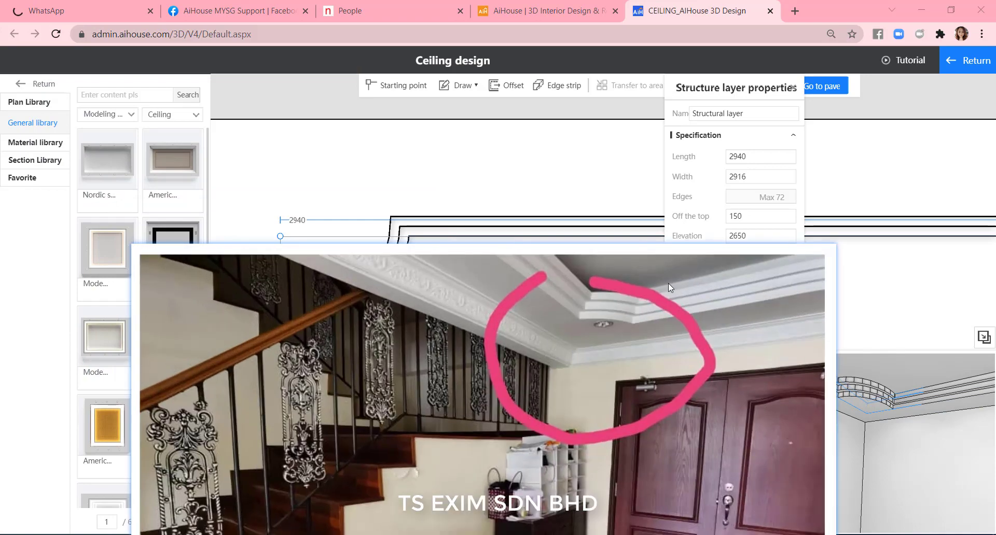
pyautogui.scroll(-6, 586, 353)
pyautogui.moveTo(397, 363); pyautogui.dragTo(260, 184)
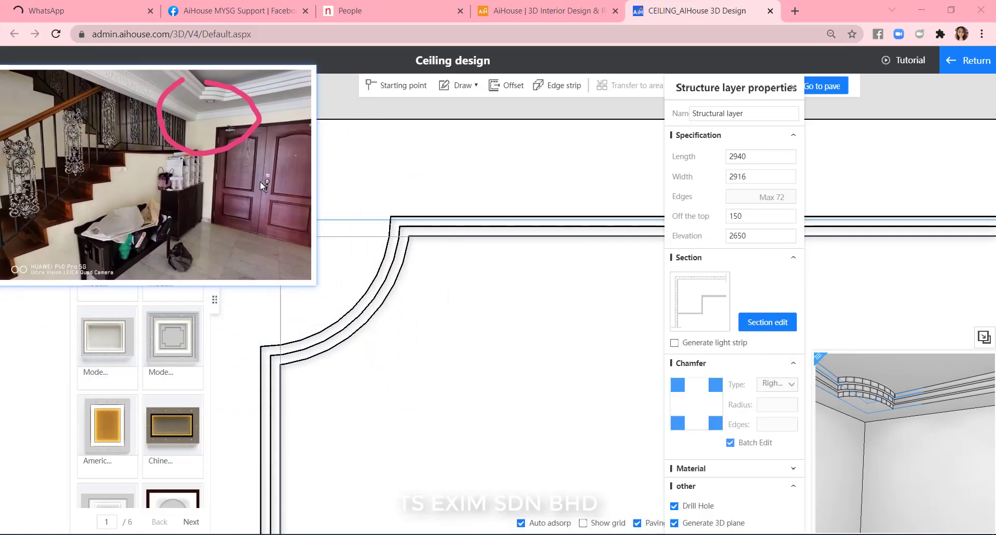
pyautogui.scroll(-2, 554, 348)
pyautogui.scroll(-1, 554, 349)
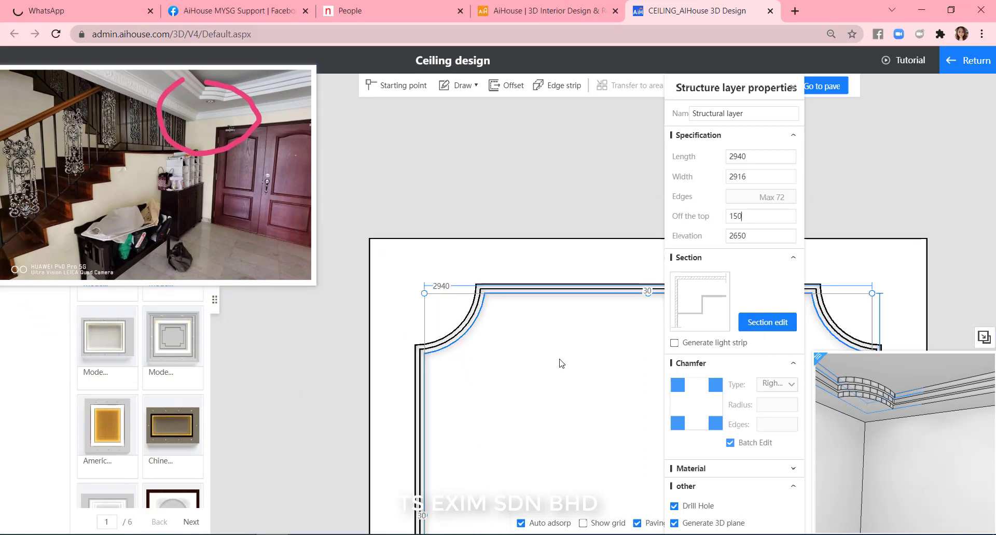
pyautogui.scroll(4, 554, 348)
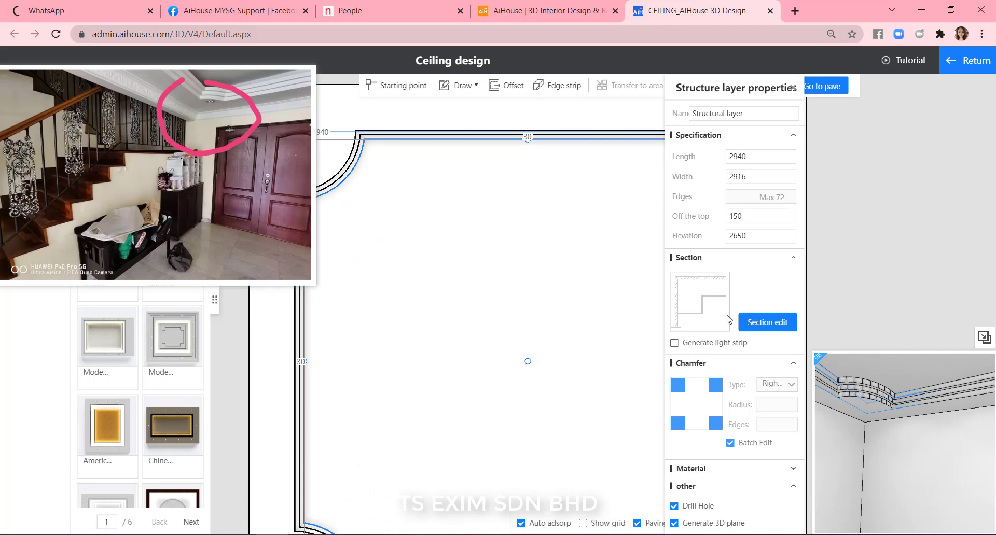
pyautogui.click(793, 87)
pyautogui.scroll(-2, 877, 228)
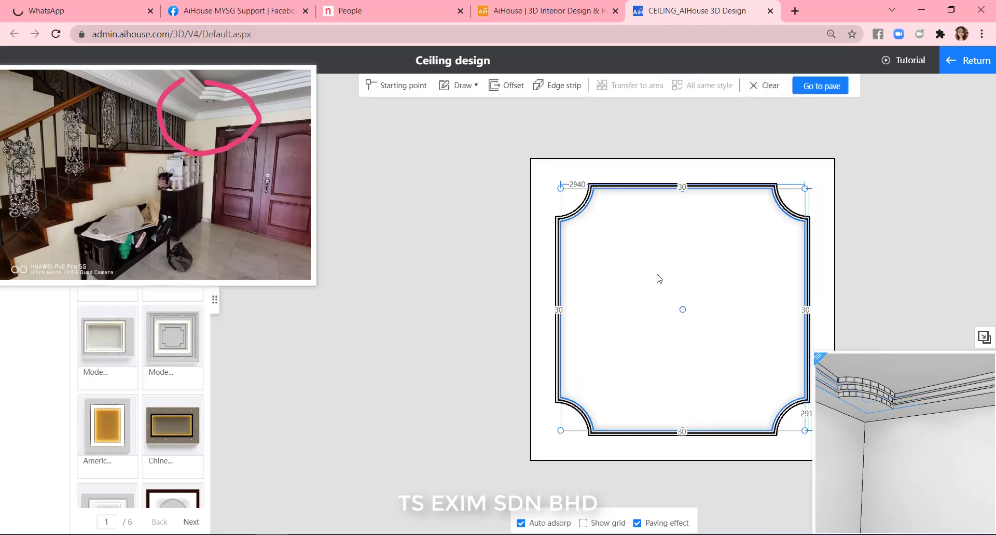
pyautogui.scroll(3, 670, 270)
pyautogui.click(651, 218)
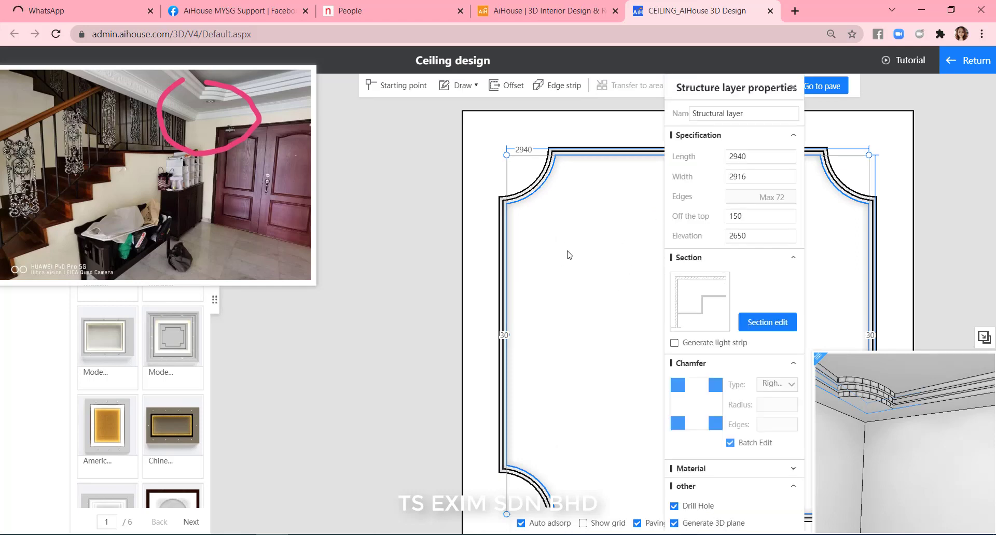
pyautogui.scroll(2, 574, 192)
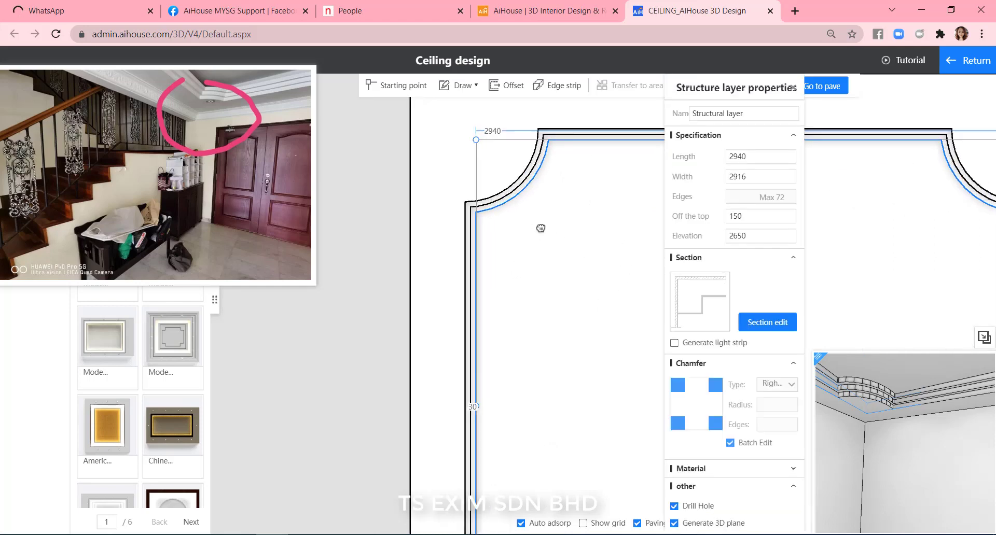
pyautogui.scroll(-2, 540, 228)
pyautogui.click(792, 90)
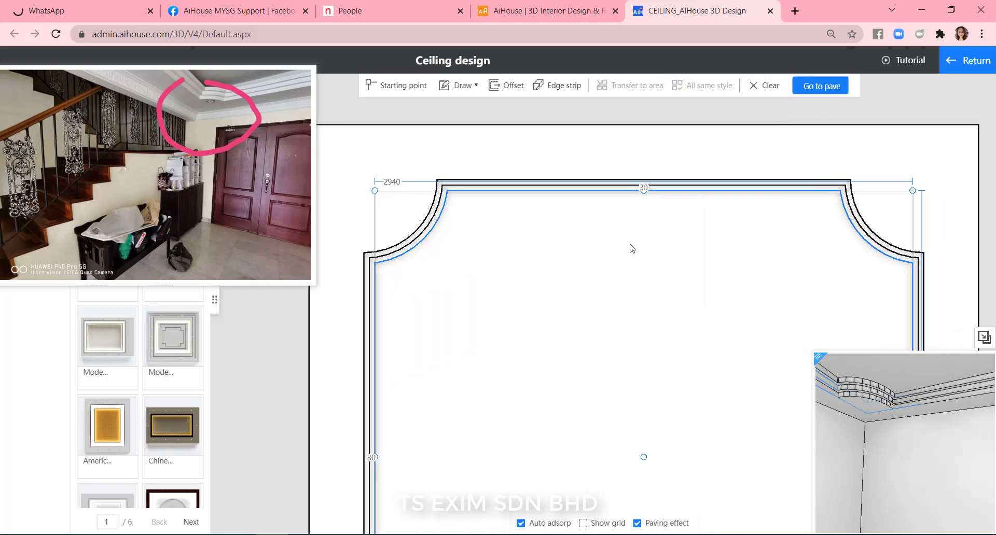
pyautogui.scroll(-3, 631, 248)
pyautogui.moveTo(611, 288); pyautogui.dragTo(570, 233)
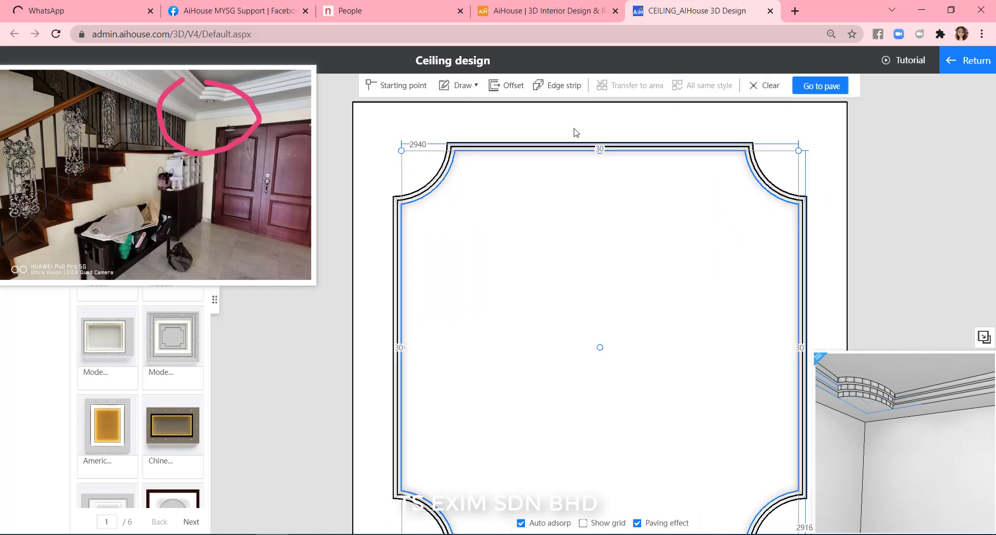
# Try to offset the innermost layer outward by 60 mm and place the resulting layer 100 mm off the top
pyautogui.click(517, 87)
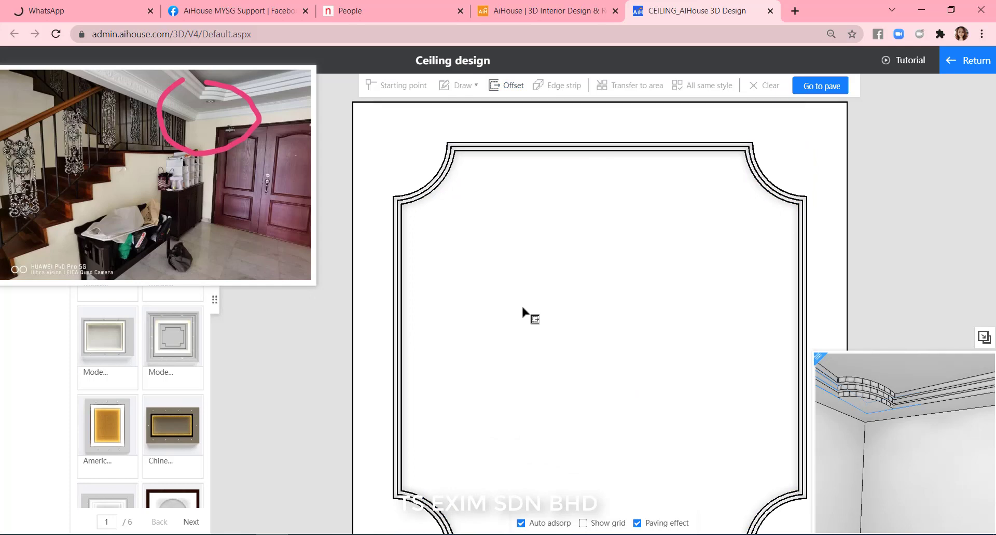
pyautogui.click(420, 353)
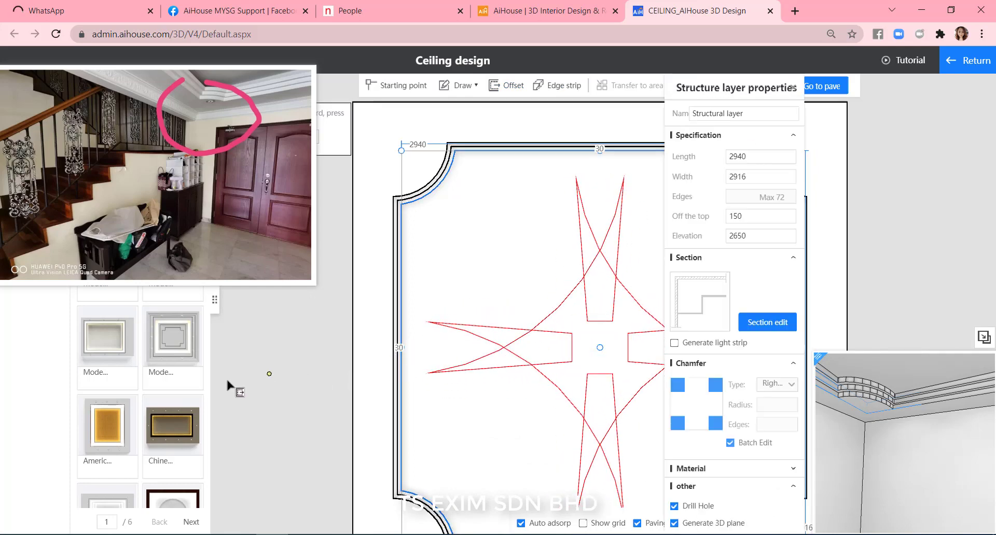
pyautogui.scroll(-3, 236, 386)
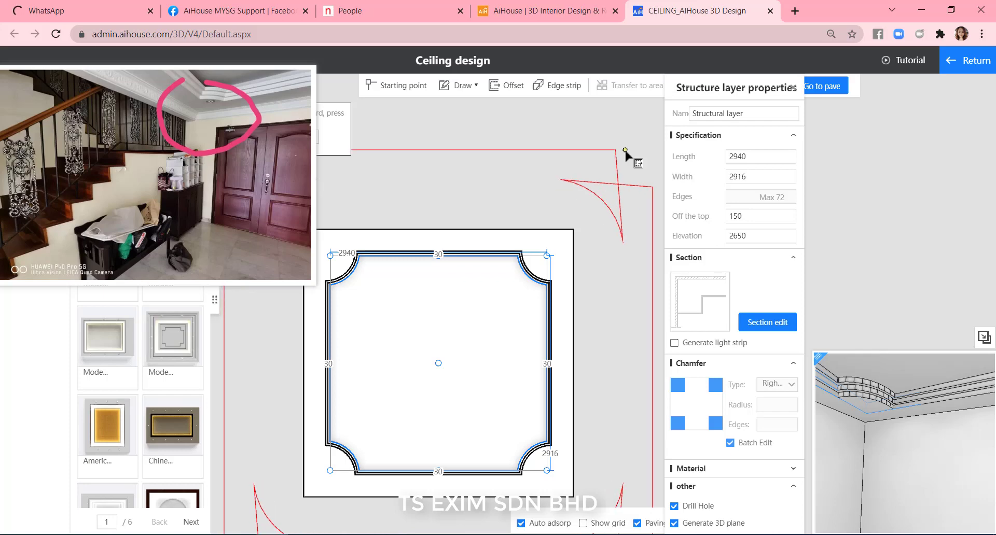
pyautogui.press('Return')
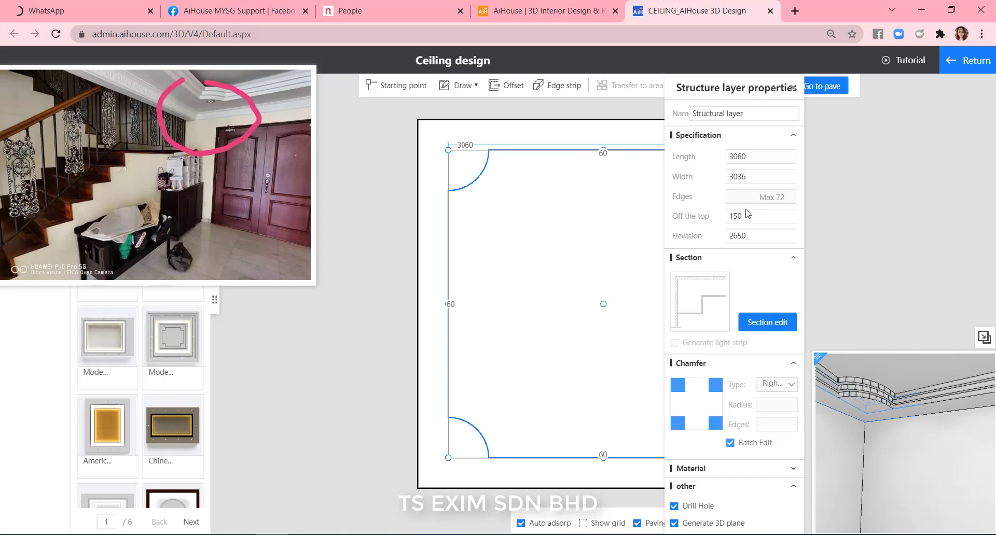
pyautogui.moveTo(748, 216); pyautogui.dragTo(710, 216)
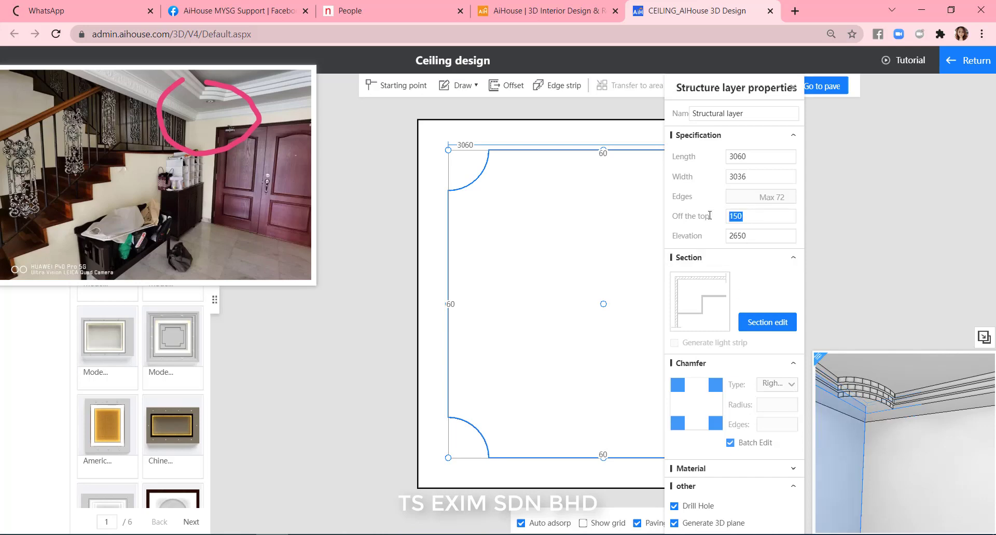
pyautogui.write('100')
pyautogui.press('Return')
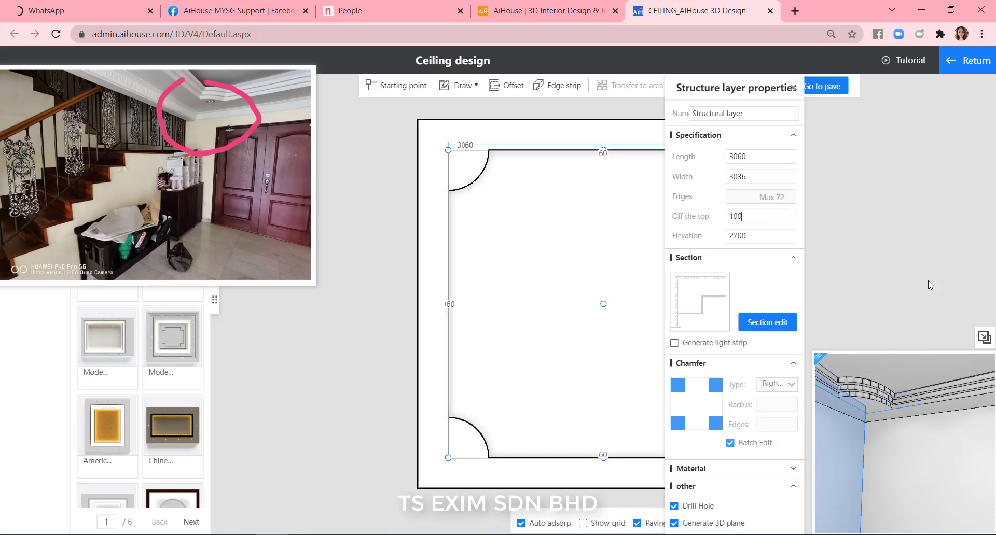
# Check the stepped corner in the 3D preview and undo the outward offset together with its height change
pyautogui.moveTo(922, 373); pyautogui.dragTo(933, 422)
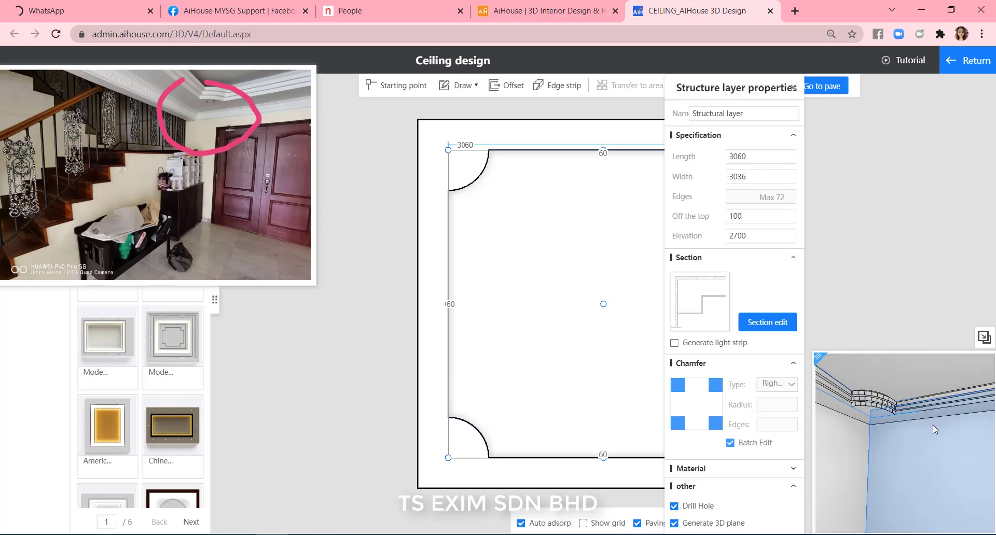
pyautogui.click(935, 426)
pyautogui.scroll(2, 942, 450)
pyautogui.moveTo(914, 421); pyautogui.dragTo(929, 453)
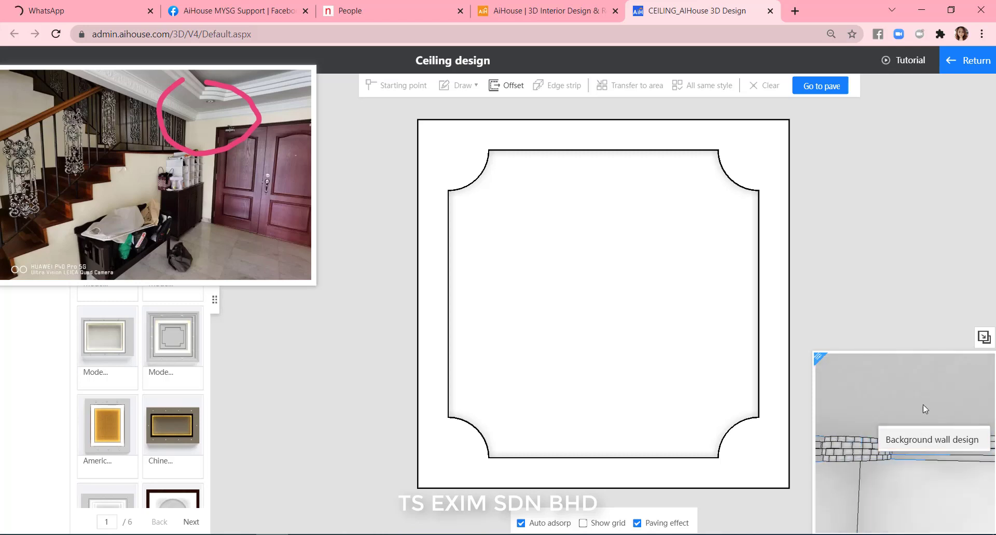
pyautogui.click(918, 453)
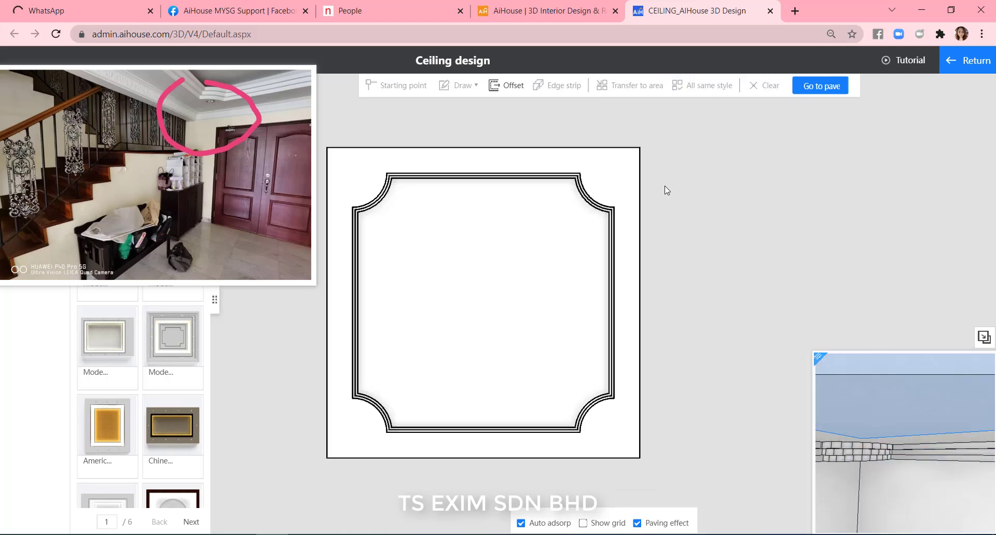
# Examine the size, distance off the top and chamfer settings of the outermost filleted layer, the base ceiling and the innermost layer
pyautogui.scroll(5, 644, 203)
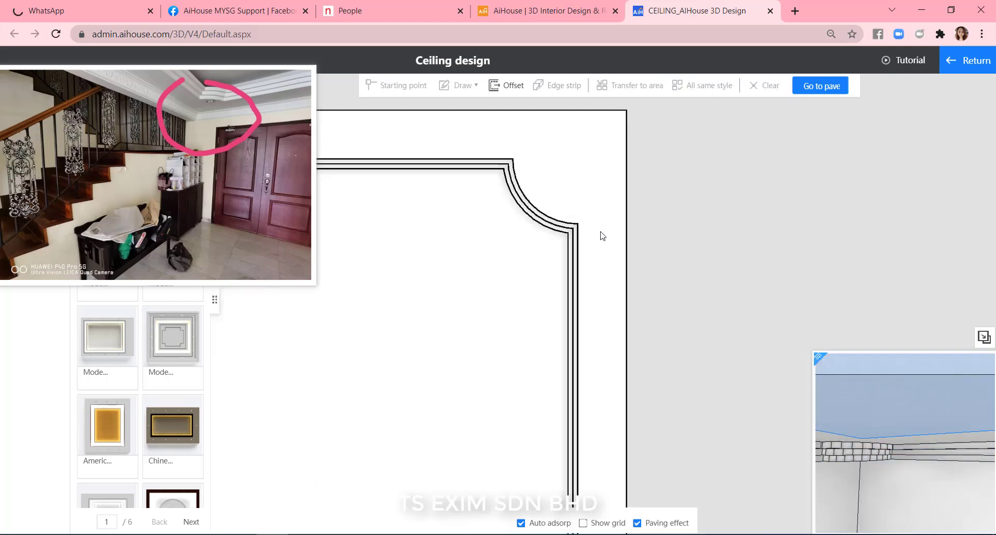
pyautogui.click(564, 252)
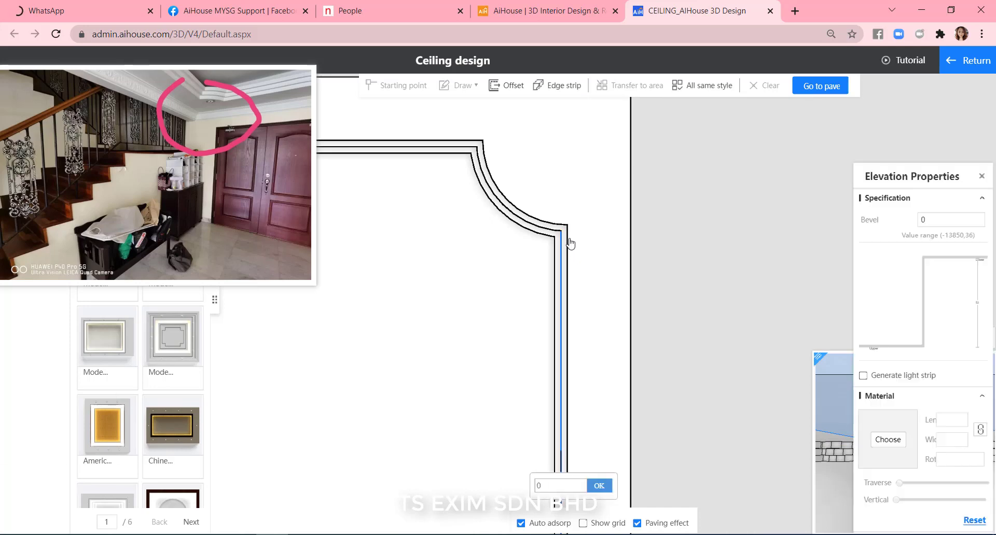
pyautogui.scroll(3, 570, 241)
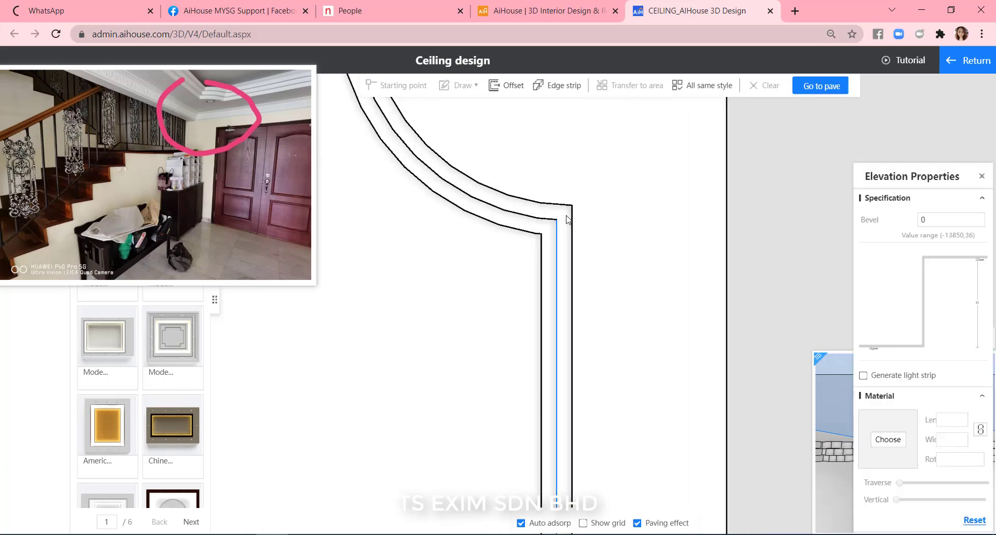
pyautogui.click(567, 218)
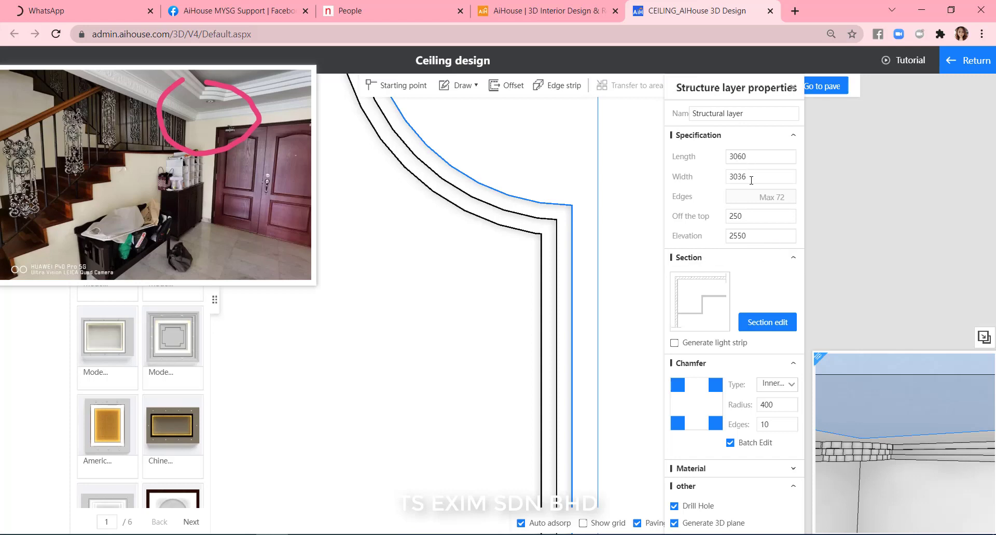
pyautogui.scroll(-5, 537, 296)
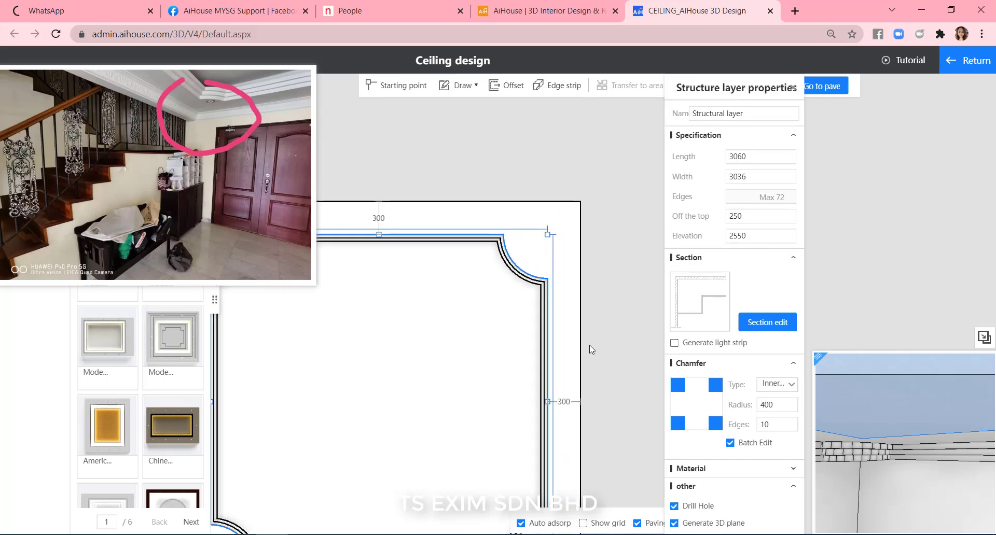
pyautogui.moveTo(613, 256); pyautogui.dragTo(679, 293)
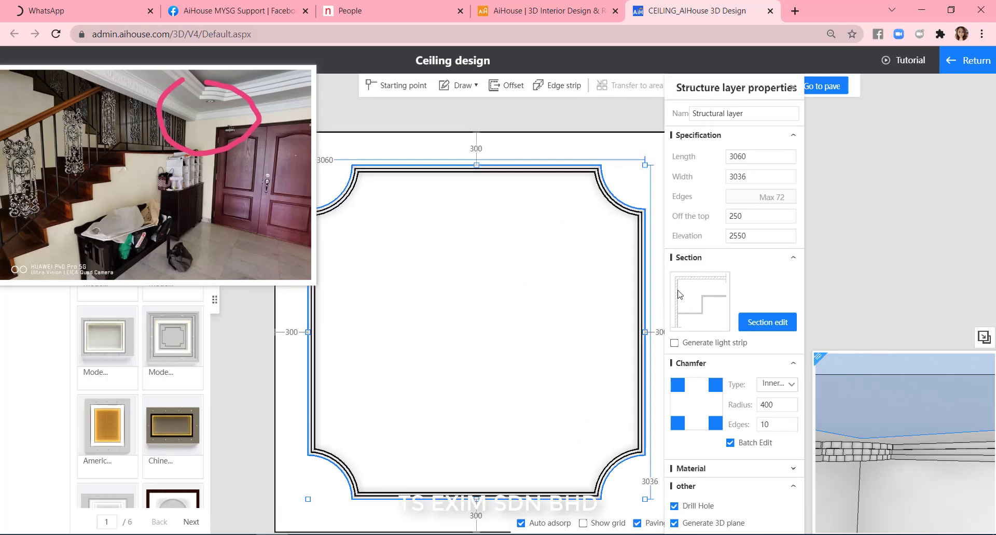
pyautogui.scroll(-2, 527, 306)
pyautogui.click(608, 195)
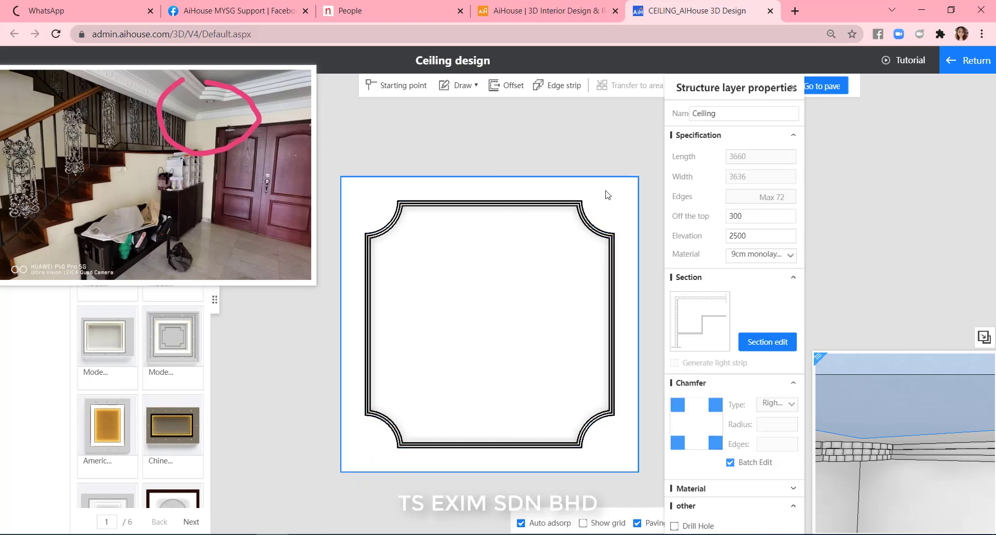
pyautogui.click(512, 265)
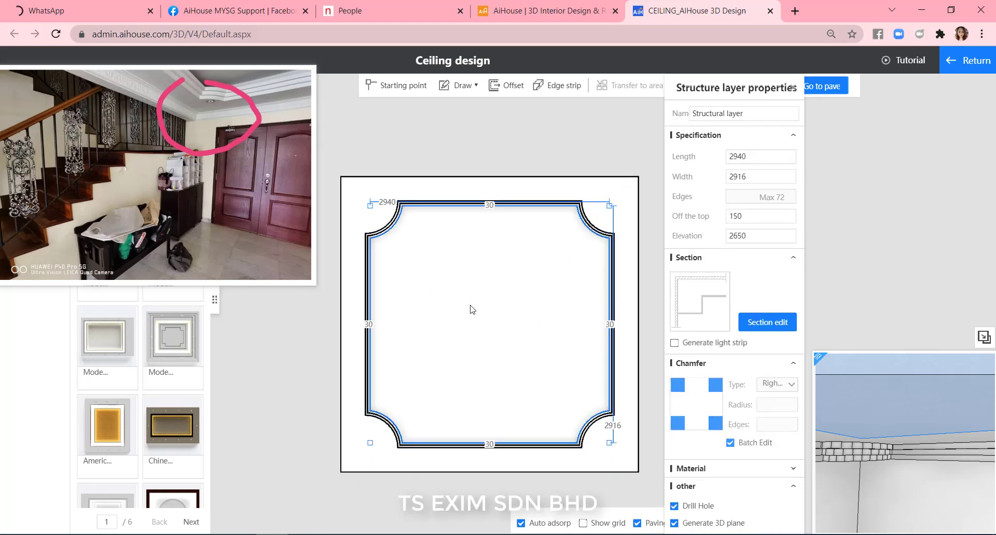
# Draw a rectangular structural layer about 3088 by 3170 mm over the nested filleted layers
pyautogui.click(458, 87)
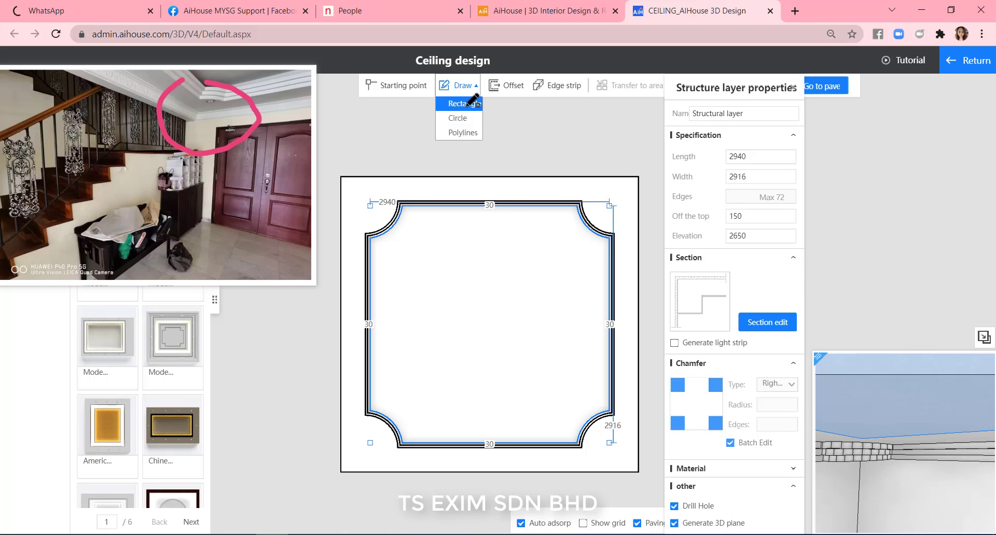
pyautogui.click(464, 103)
pyautogui.click(360, 195)
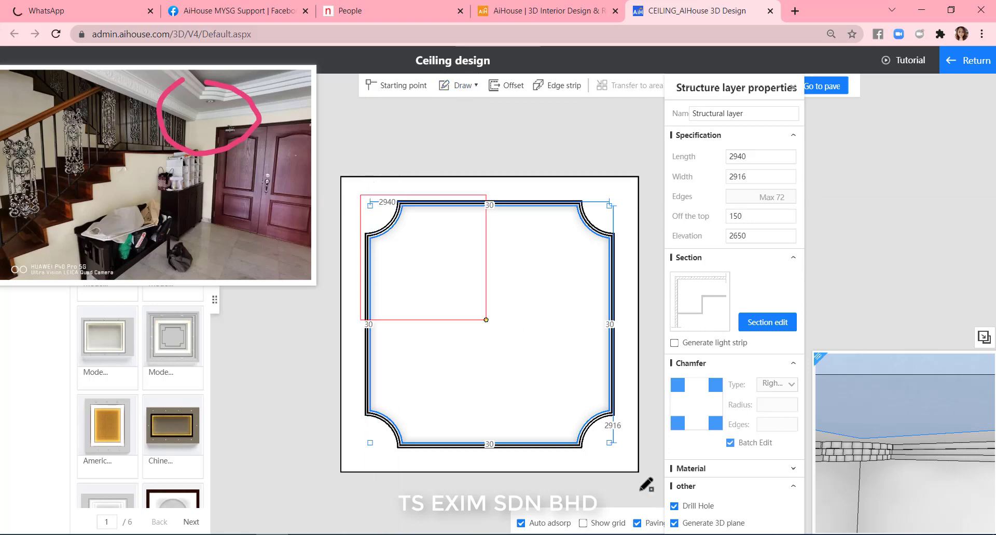
pyautogui.click(610, 454)
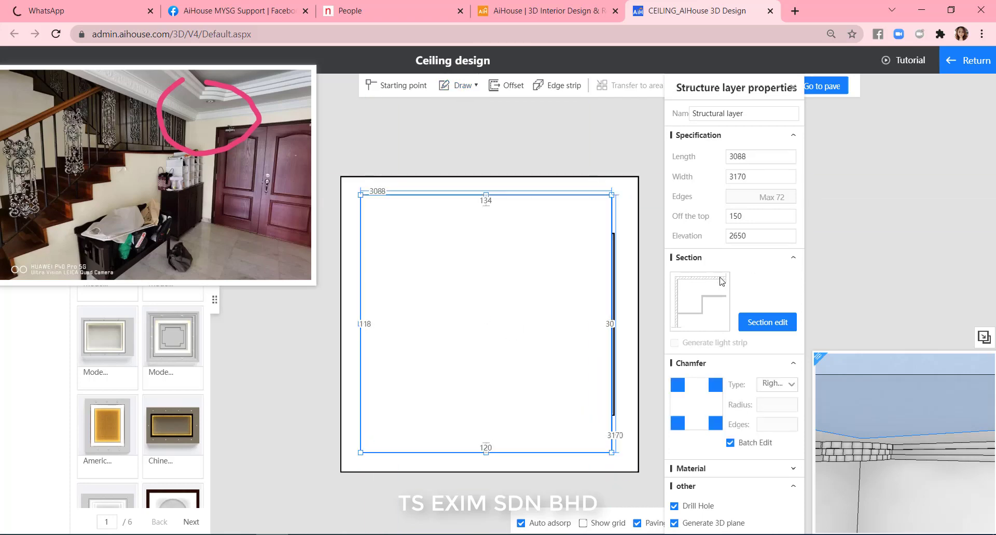
# Set the new rectangular layer's length to 3060 mm and width to 3036 mm
pyautogui.moveTo(760, 155); pyautogui.dragTo(718, 152)
pyautogui.write('30')
pyautogui.press('Tab')
pyautogui.write('303')
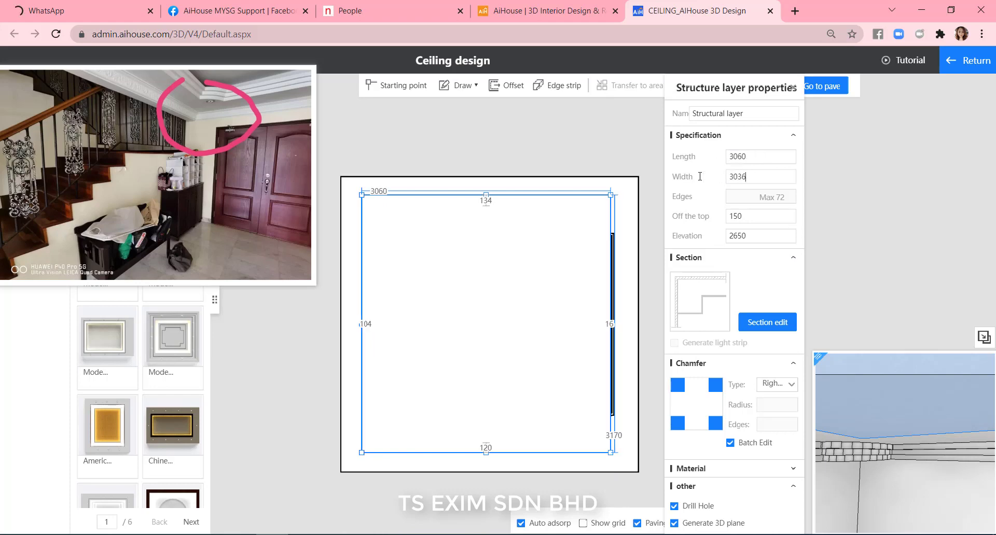
pyautogui.write('6')
pyautogui.press('Return')
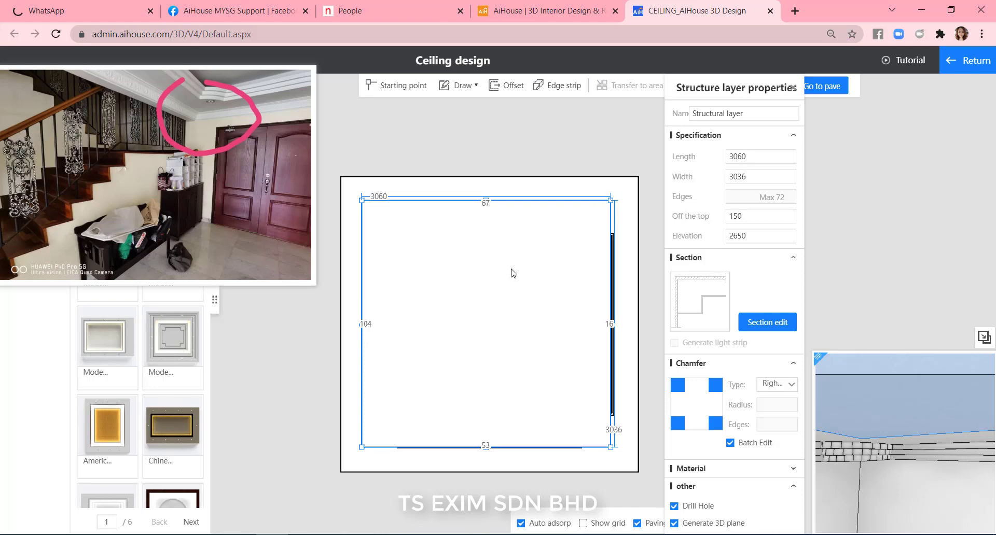
# Center-align the new rectangular structural layer in the room and set its distance off the top to 100
pyautogui.rightClick(511, 274)
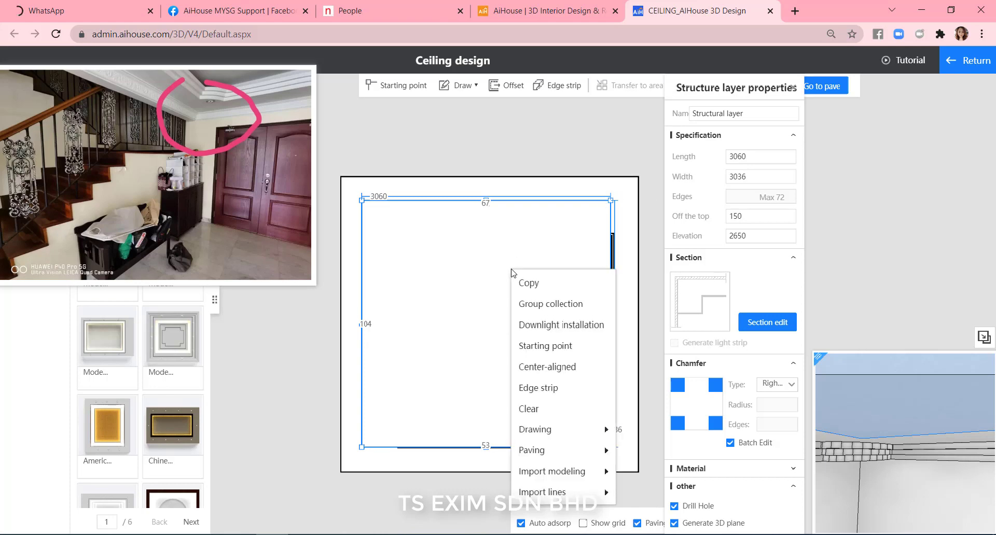
pyautogui.click(570, 373)
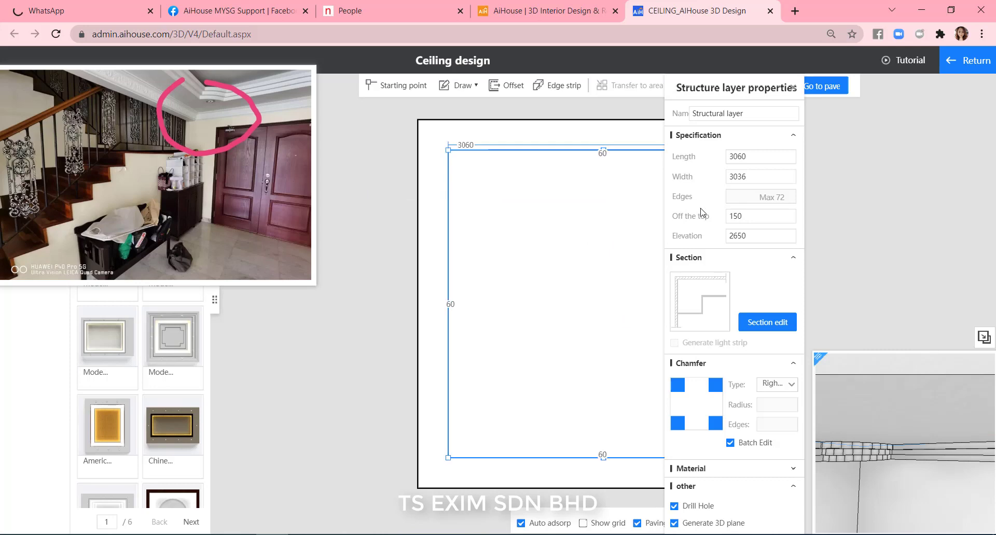
pyautogui.moveTo(752, 217); pyautogui.dragTo(726, 215)
pyautogui.write('100')
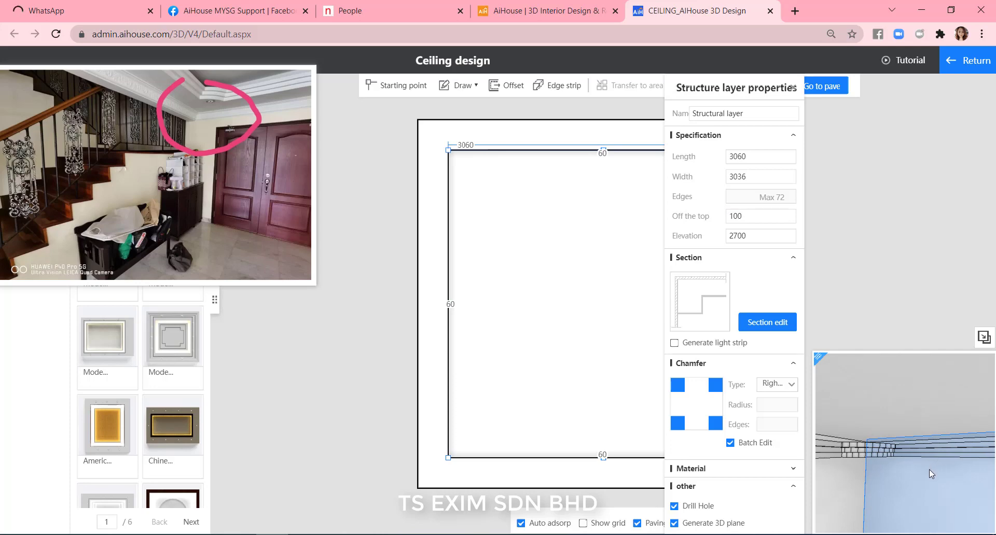
pyautogui.click(929, 469)
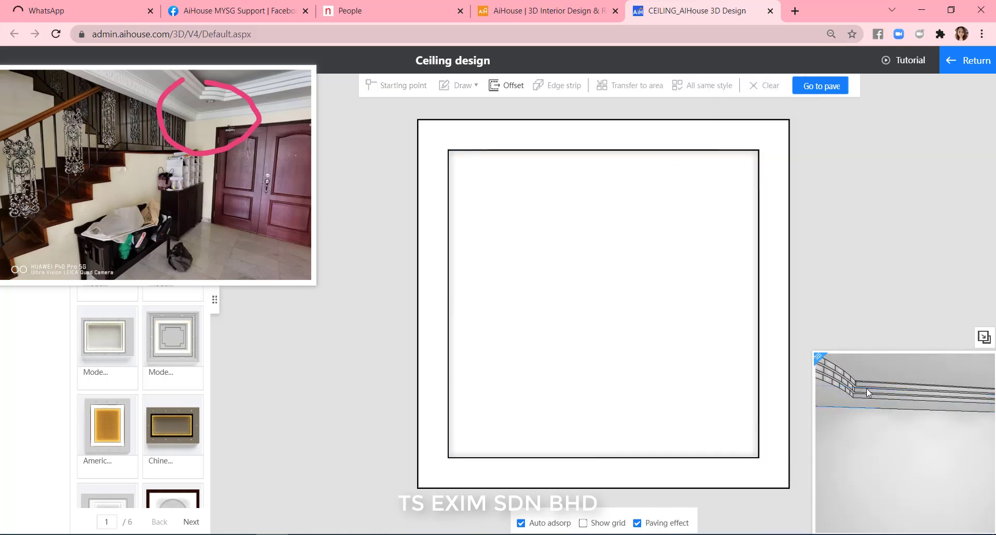
# Return to the full 3D view and inspect the stepped ceiling's corners and straight edges
pyautogui.click(977, 61)
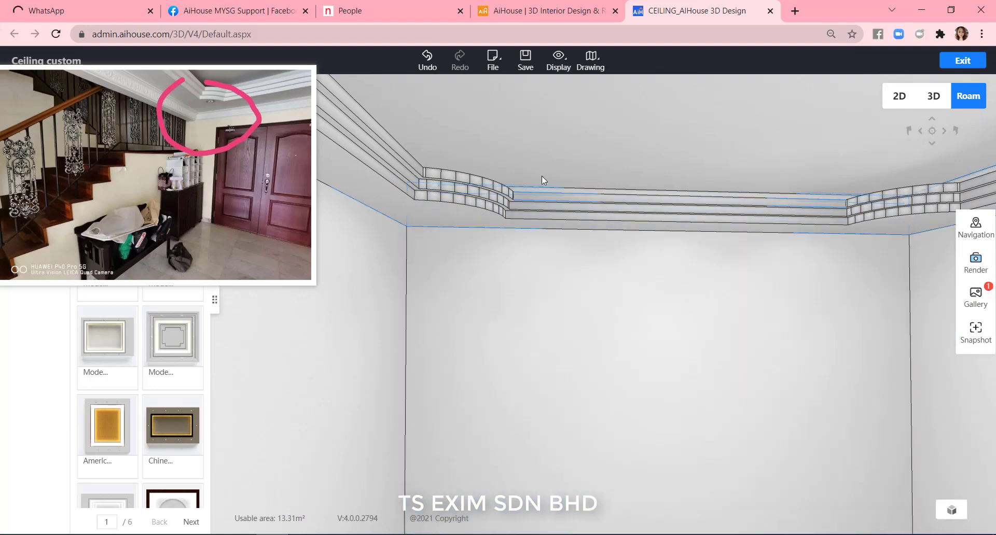
pyautogui.scroll(-3, 702, 446)
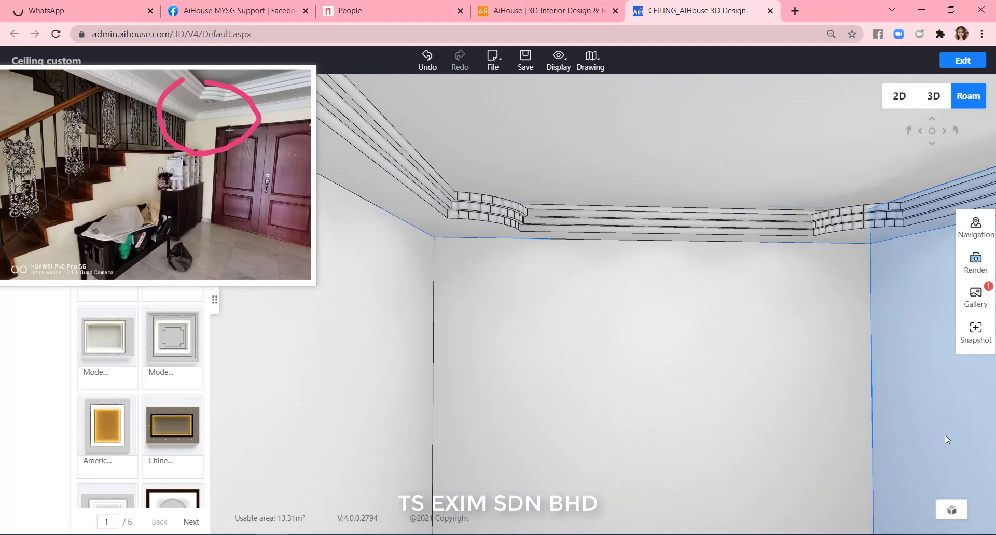
pyautogui.scroll(2, 853, 384)
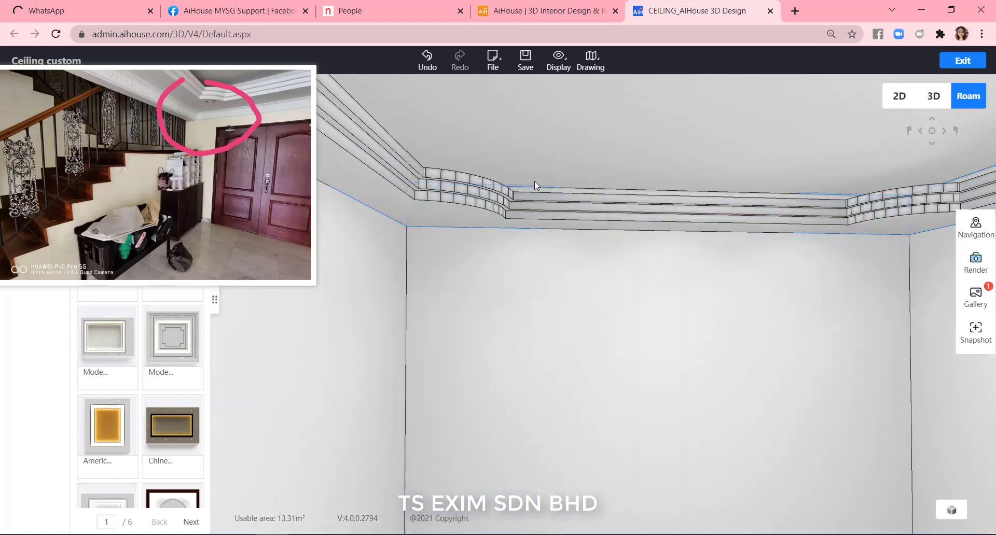
# Generate a light strip for the rectangular layer and delete the lamp slot profile in its free-mode section
pyautogui.doubleClick(620, 132)
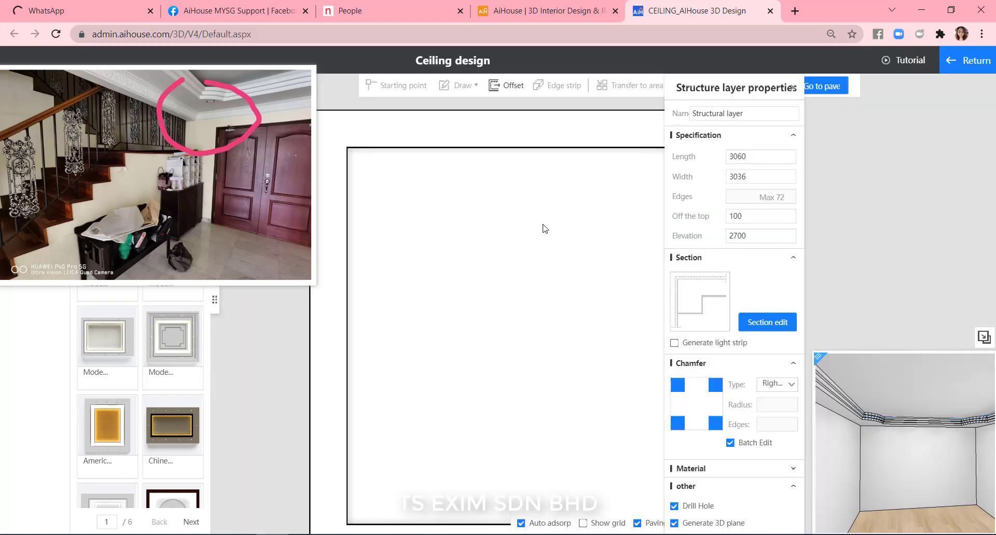
pyautogui.click(674, 343)
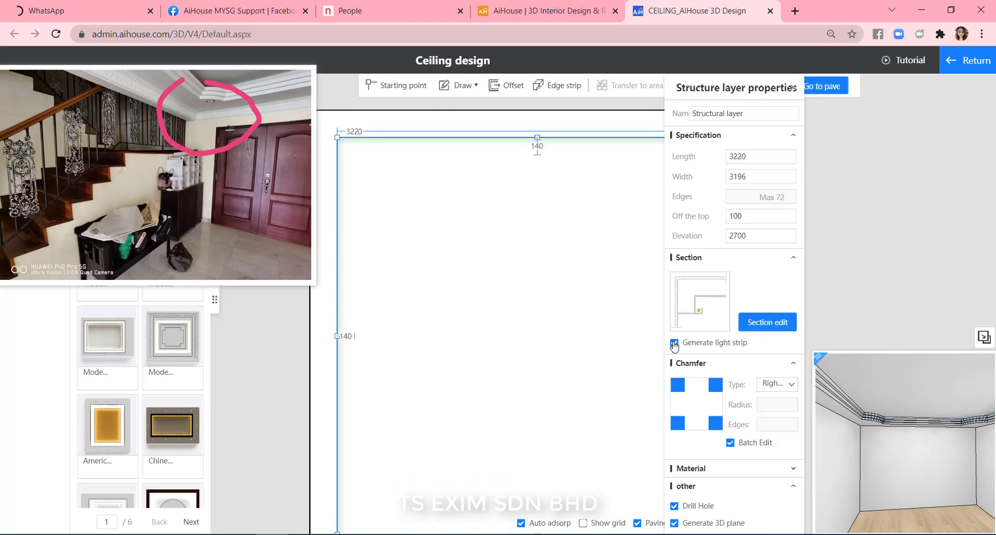
pyautogui.click(757, 325)
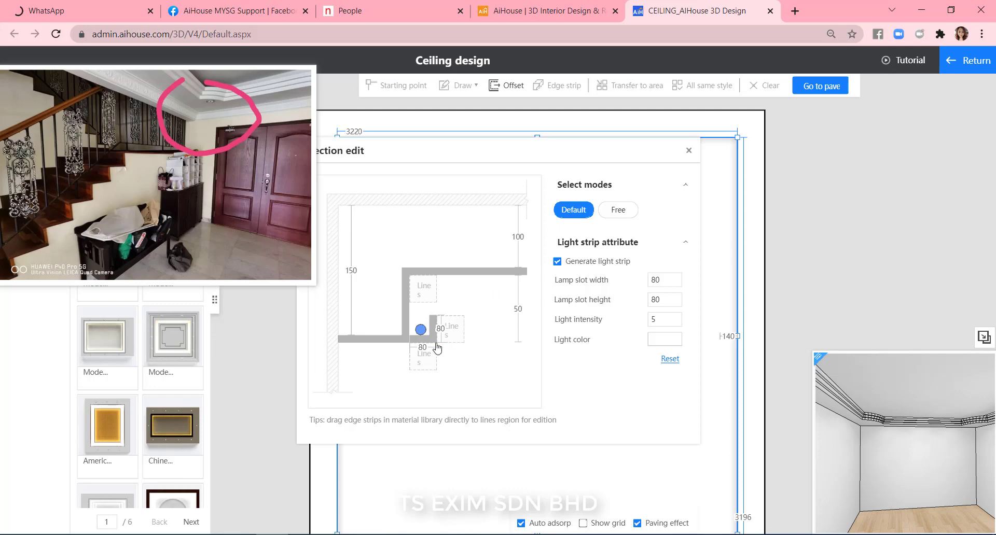
pyautogui.click(618, 210)
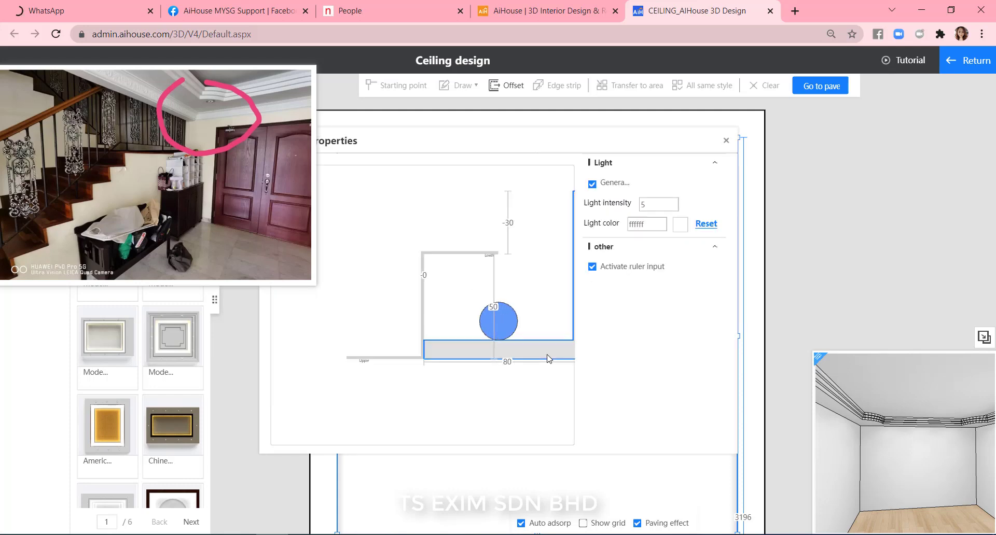
pyautogui.press('Delete')
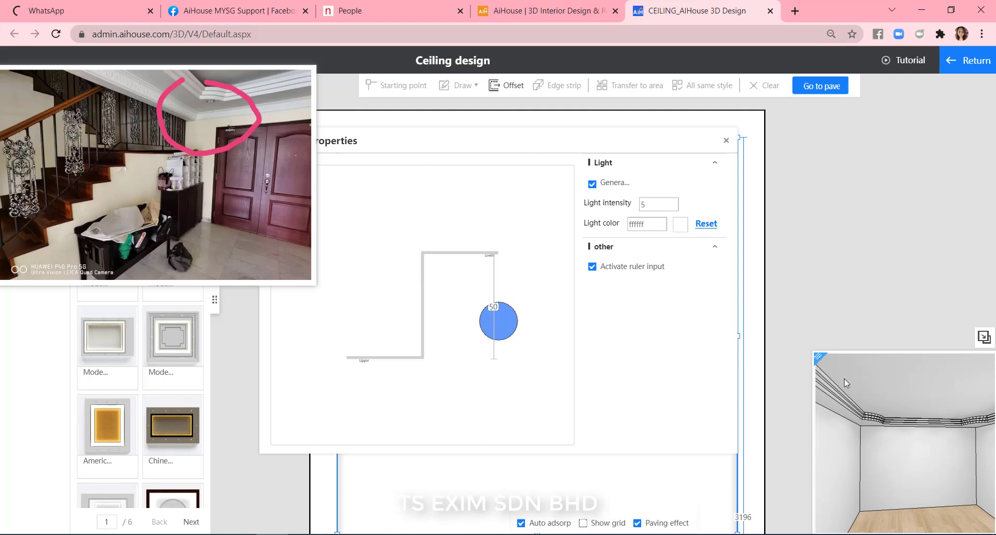
# Move the round tube light beside the section's vertical face, about 2 mm from it and 22 mm below the upper board
pyautogui.moveTo(858, 395); pyautogui.dragTo(890, 444)
pyautogui.moveTo(815, 355); pyautogui.dragTo(666, 236)
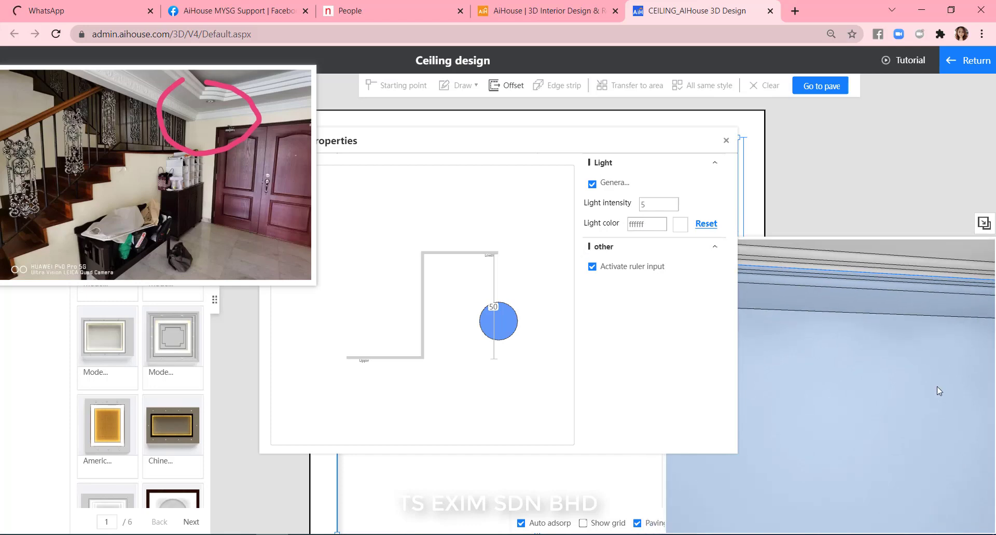
pyautogui.moveTo(937, 386)
pyautogui.mouseDown()
pyautogui.moveTo(920, 421)
pyautogui.moveTo(858, 437)
pyautogui.moveTo(962, 419)
pyautogui.moveTo(951, 408)
pyautogui.moveTo(938, 446)
pyautogui.moveTo(951, 373)
pyautogui.mouseUp()
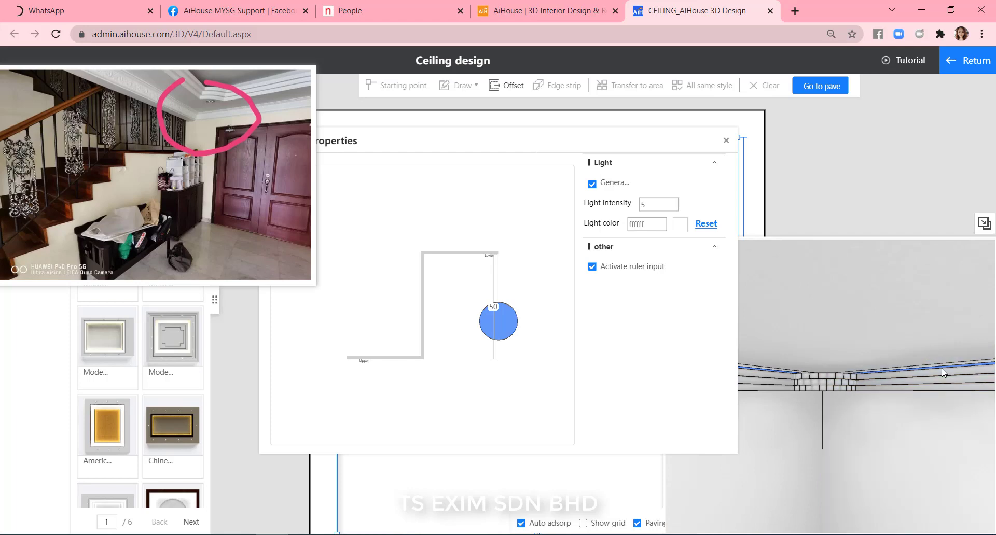
pyautogui.moveTo(501, 328); pyautogui.dragTo(451, 327)
pyautogui.click(981, 176)
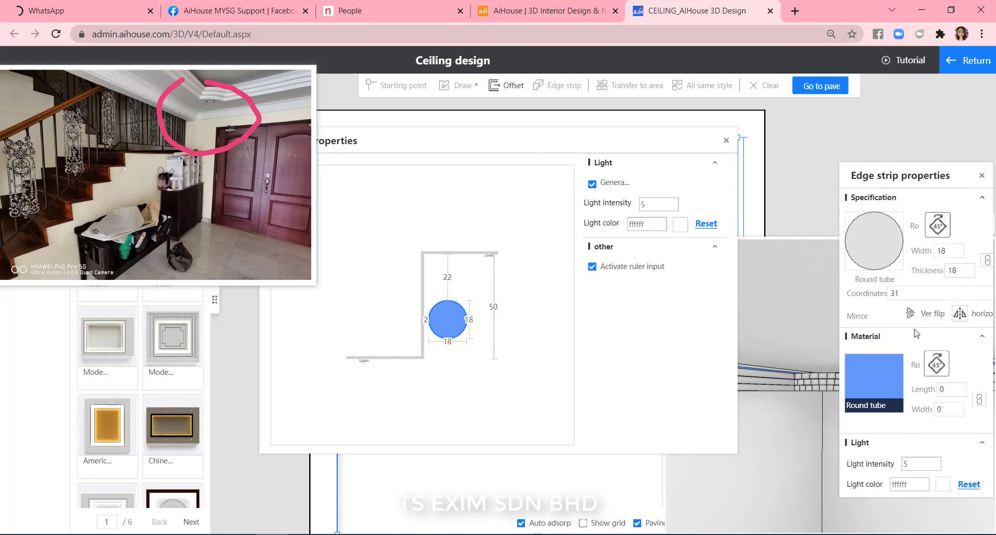
# Set the round tube's light intensity to 20 and its light color to brown 93541e, and return to the 3D view
pyautogui.moveTo(912, 348); pyautogui.dragTo(892, 365)
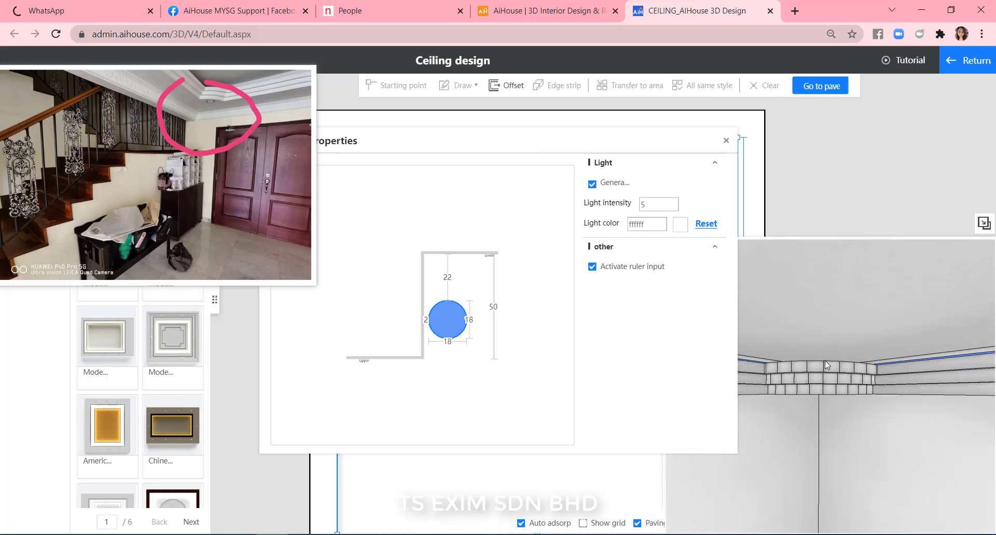
pyautogui.scroll(2, 943, 331)
pyautogui.scroll(-2, 927, 370)
pyautogui.moveTo(927, 369); pyautogui.dragTo(927, 403)
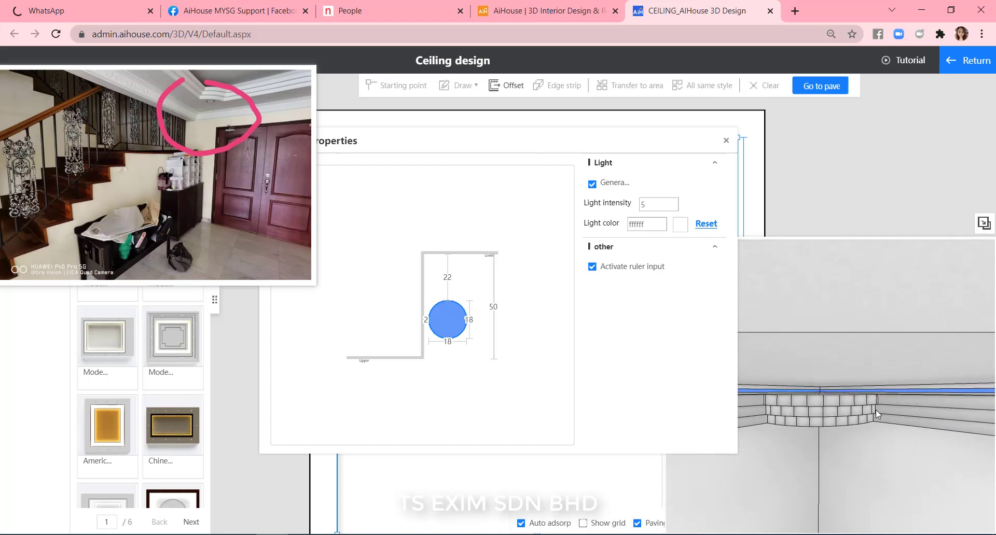
pyautogui.click(450, 323)
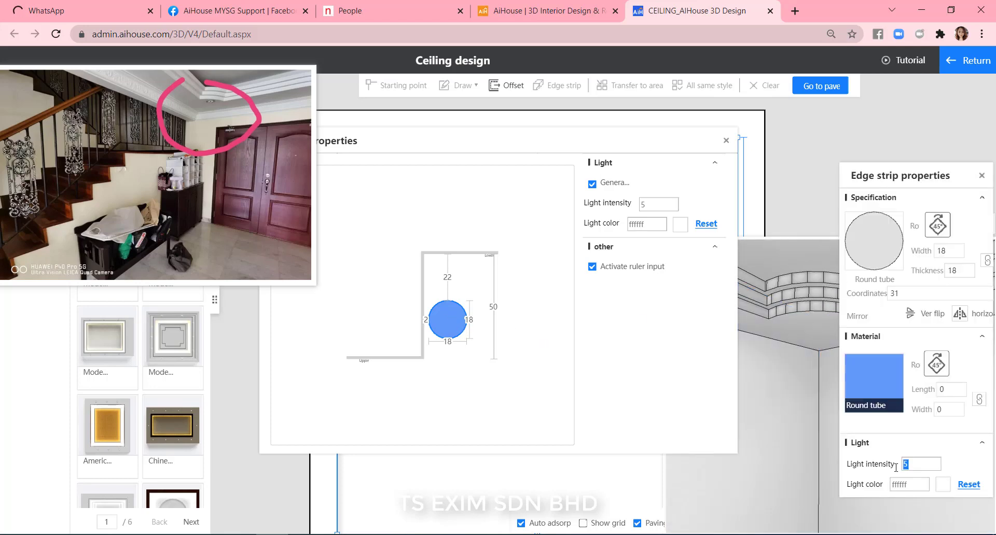
pyautogui.click(943, 485)
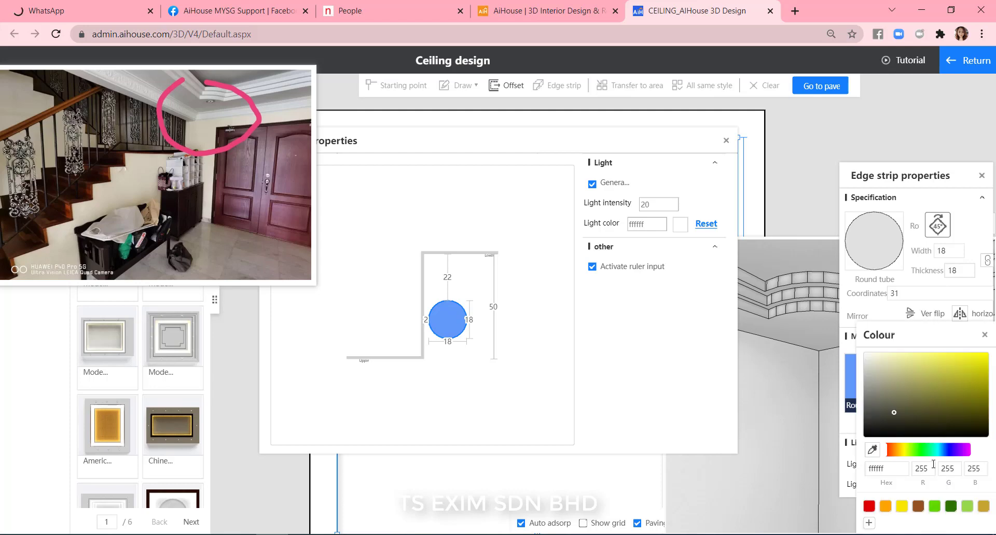
pyautogui.click(918, 506)
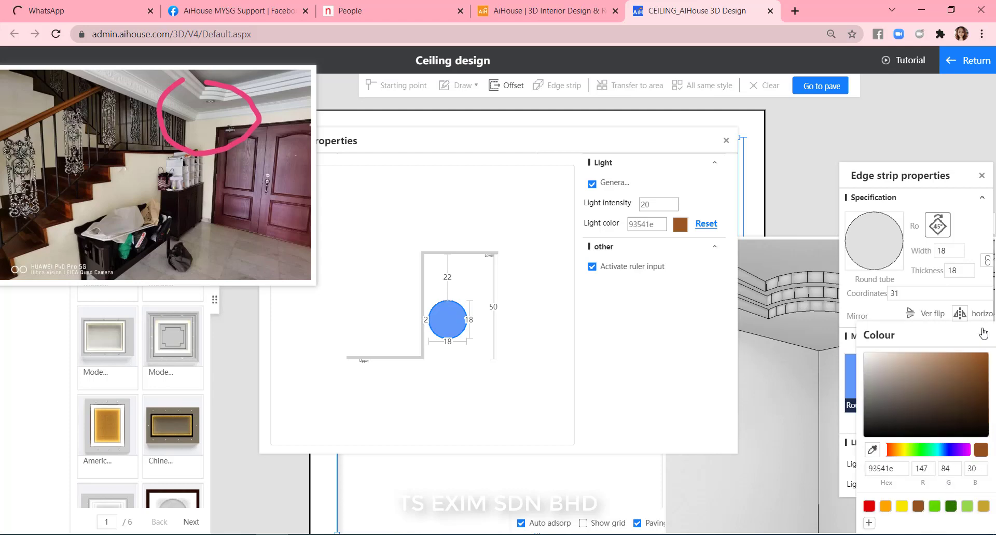
pyautogui.click(983, 334)
pyautogui.click(968, 61)
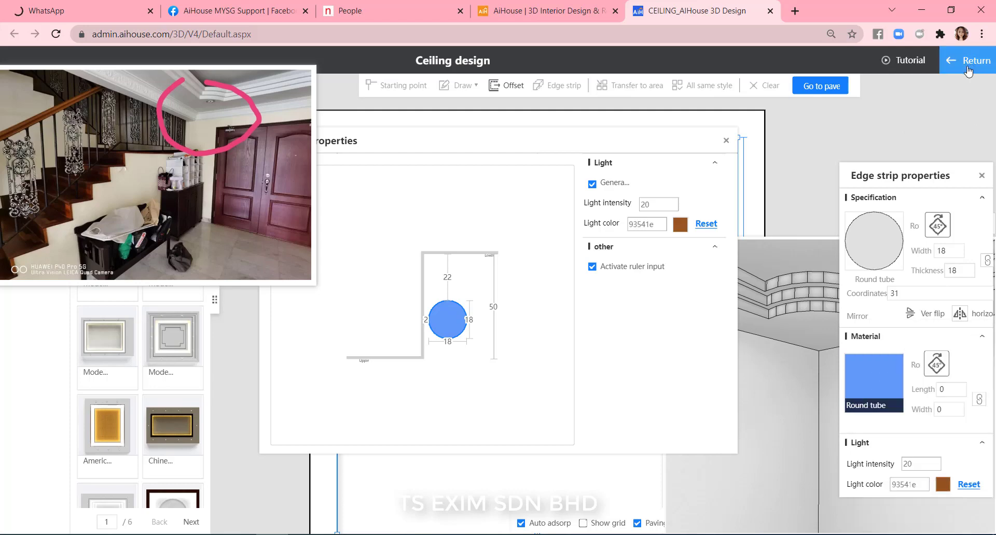
pyautogui.click(793, 89)
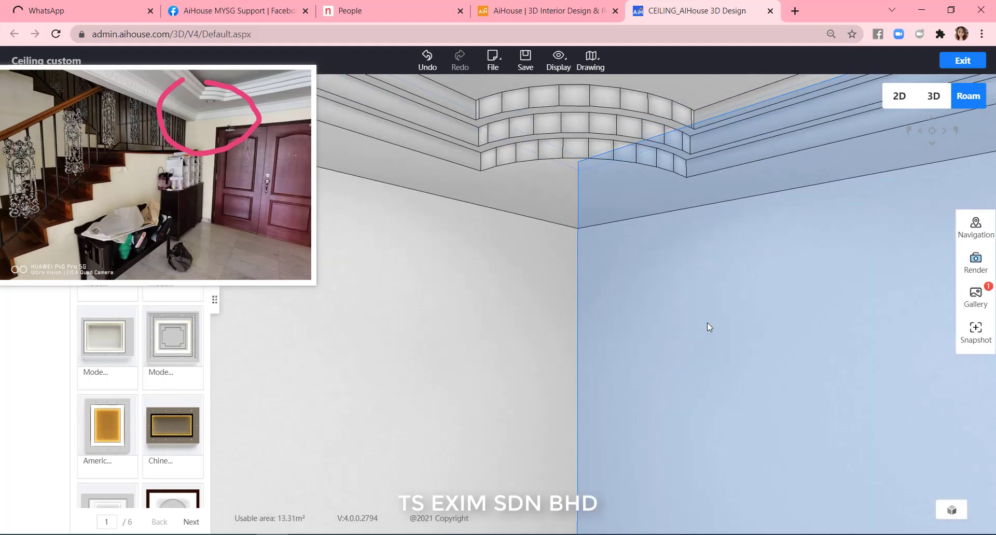
# Examine the stepped ceiling's filleted corners in 3D from several angles
pyautogui.moveTo(614, 387); pyautogui.dragTo(727, 408)
pyautogui.scroll(5, 727, 407)
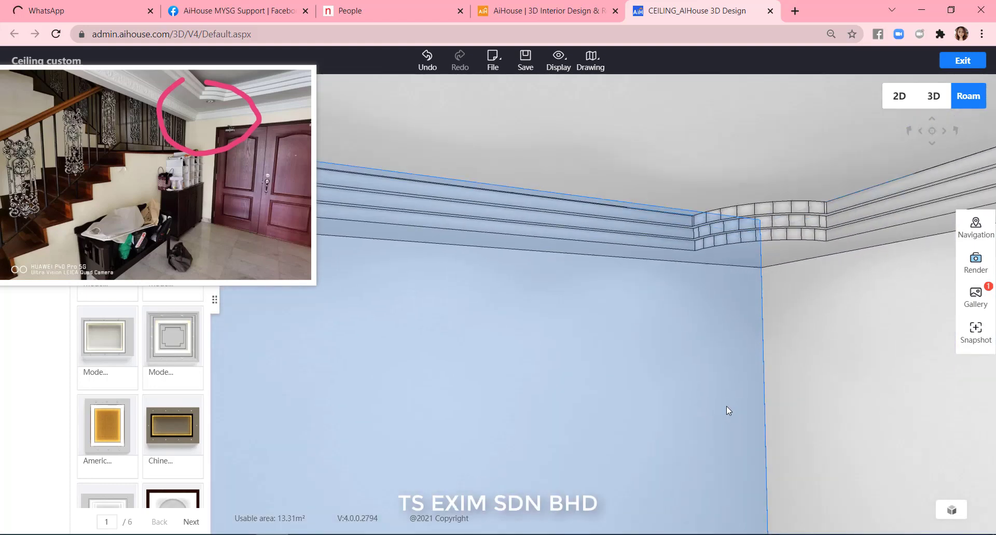
pyautogui.scroll(-5, 720, 430)
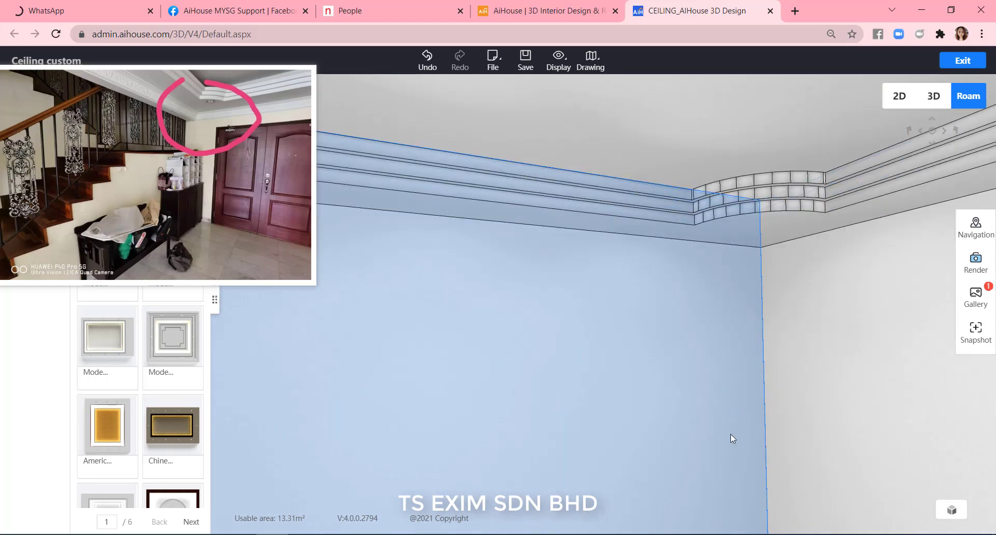
pyautogui.moveTo(730, 439); pyautogui.dragTo(336, 433)
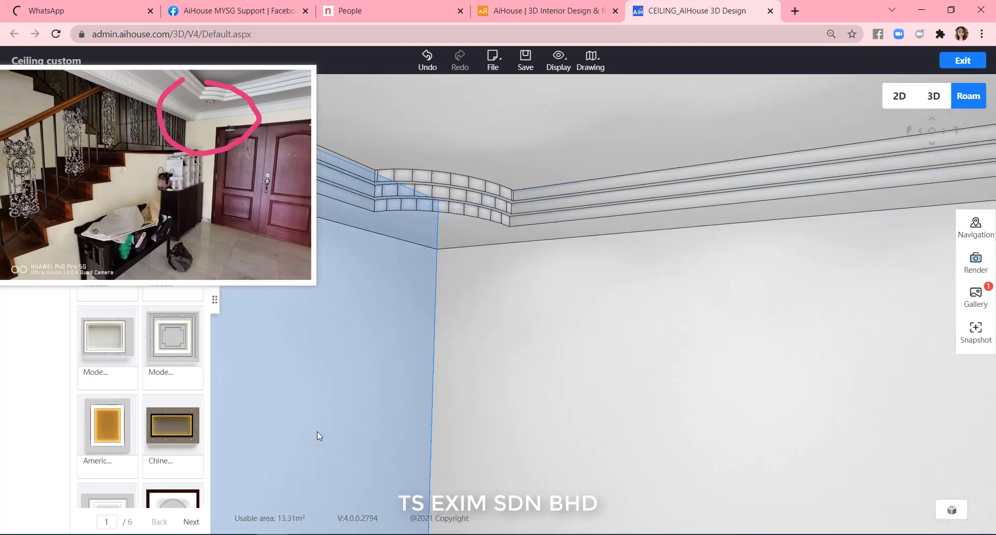
pyautogui.scroll(5, 317, 432)
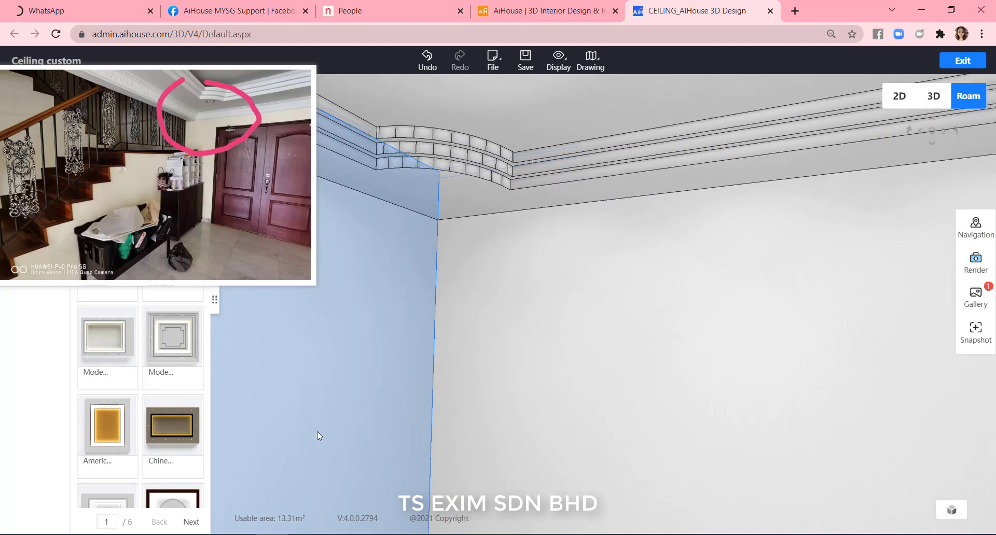
pyautogui.scroll(-5, 317, 431)
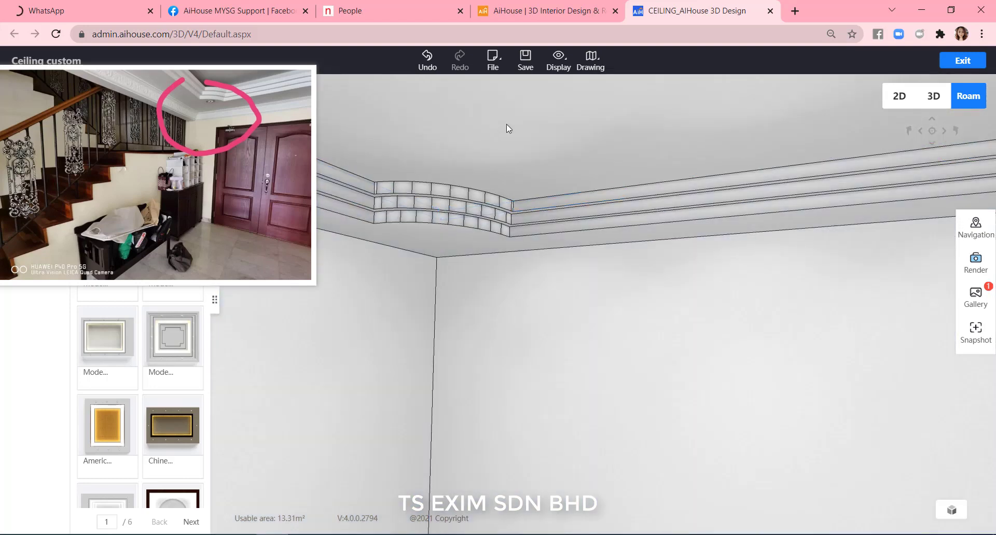
# Set the rectangular structural layer's distance off the top to 50
pyautogui.click(537, 113)
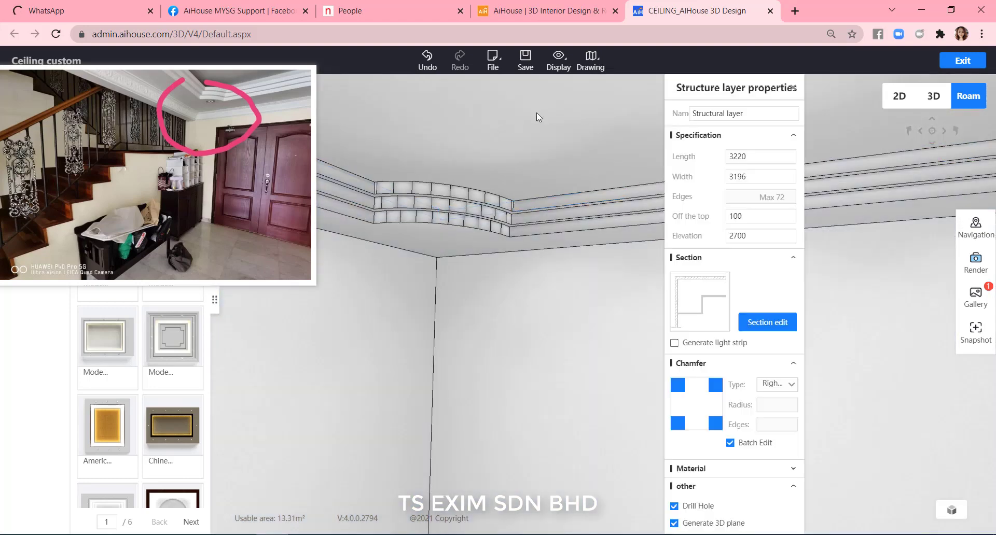
pyautogui.click(719, 216)
pyautogui.write('50')
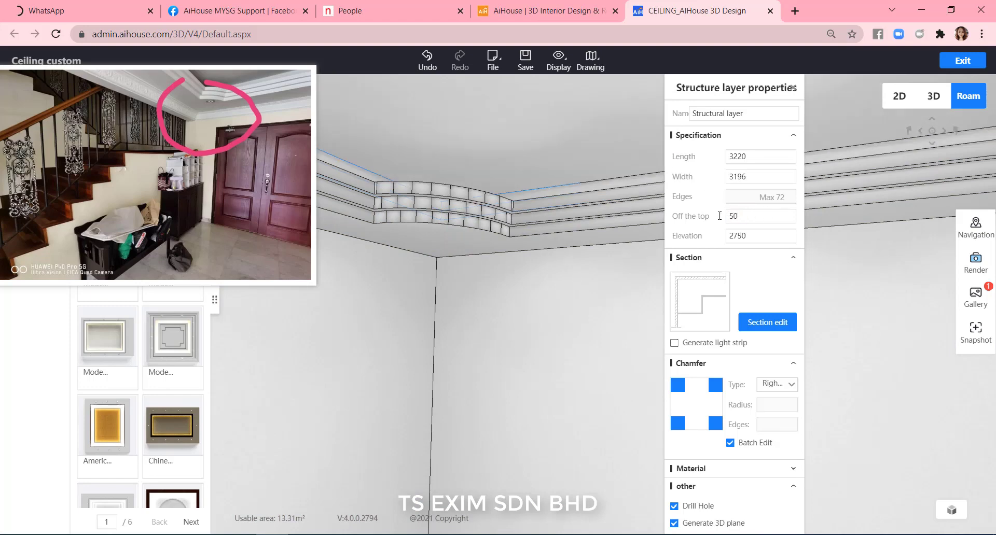
pyautogui.click(798, 91)
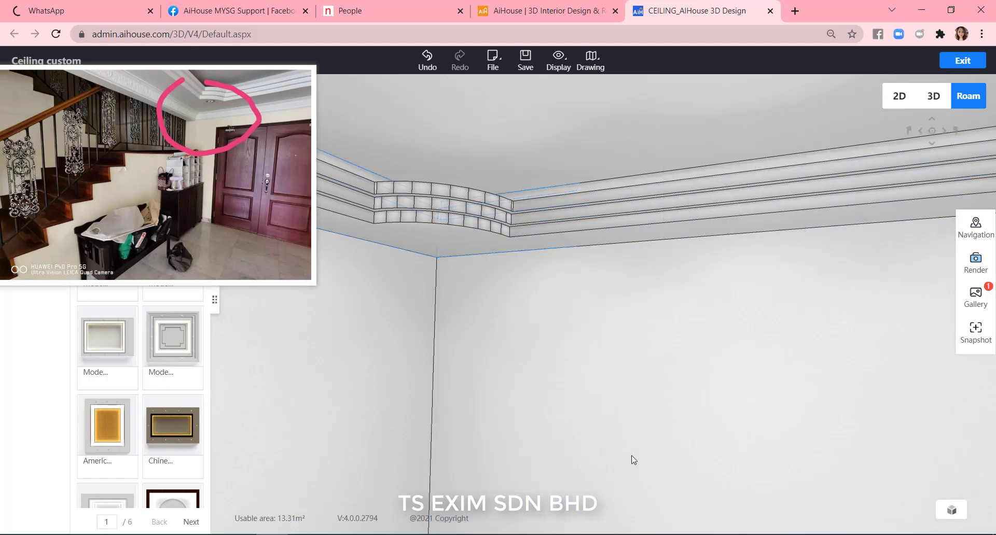
# Compare the raised ceiling layer in 3D with the circled corner of the enlarged reference photo
pyautogui.moveTo(634, 461); pyautogui.dragTo(503, 478)
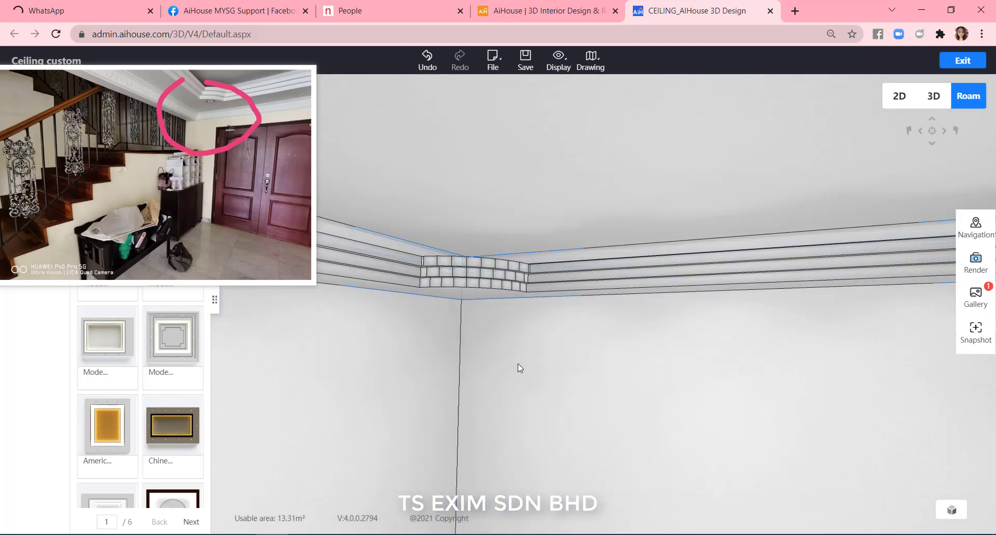
pyautogui.moveTo(517, 365); pyautogui.dragTo(418, 255)
pyautogui.scroll(4, 201, 104)
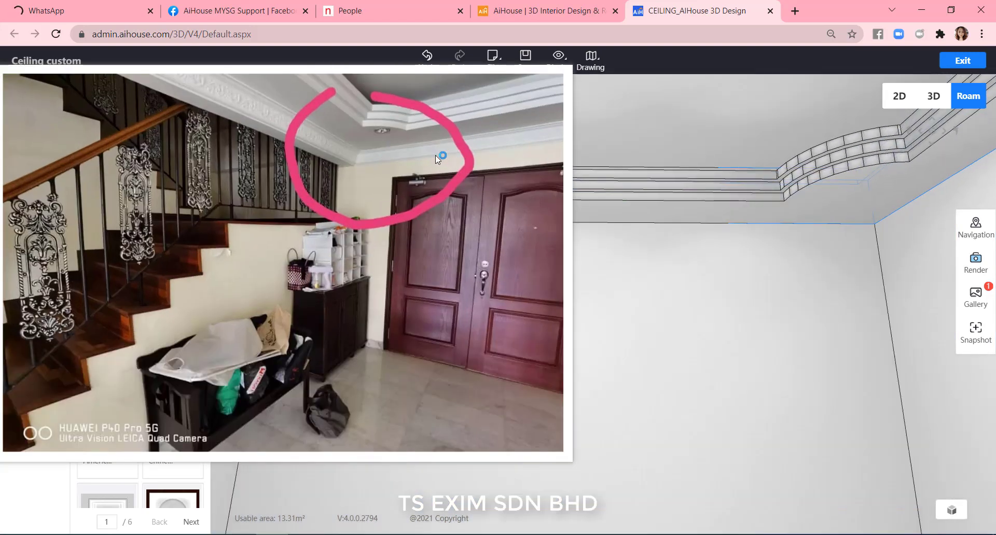
pyautogui.scroll(-4, 382, 154)
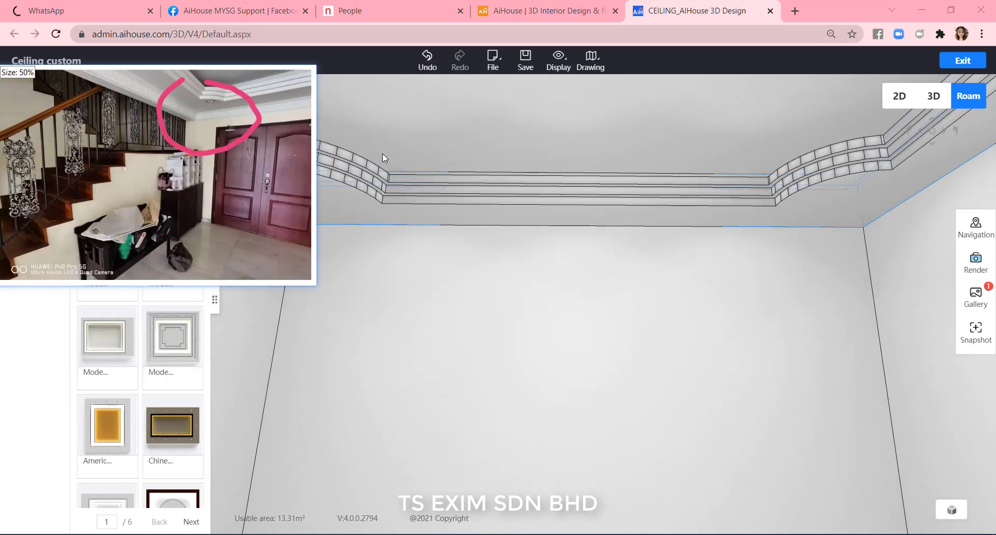
pyautogui.scroll(-1, 265, 184)
# Open the ceiling's structural layer for editing and open the edge section of its outer rectangle's upper edge
pyautogui.moveTo(508, 327); pyautogui.dragTo(626, 167)
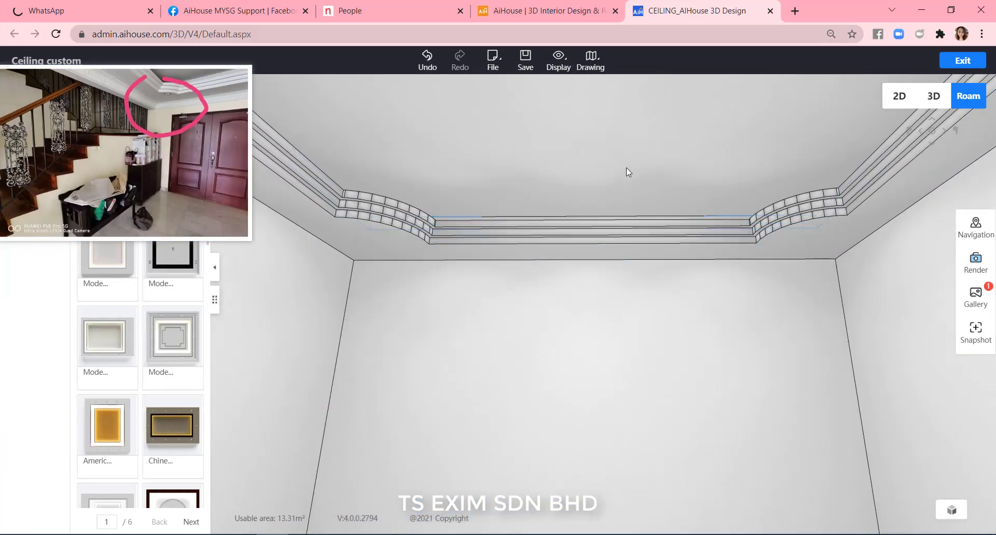
pyautogui.click(626, 166)
pyautogui.click(627, 167)
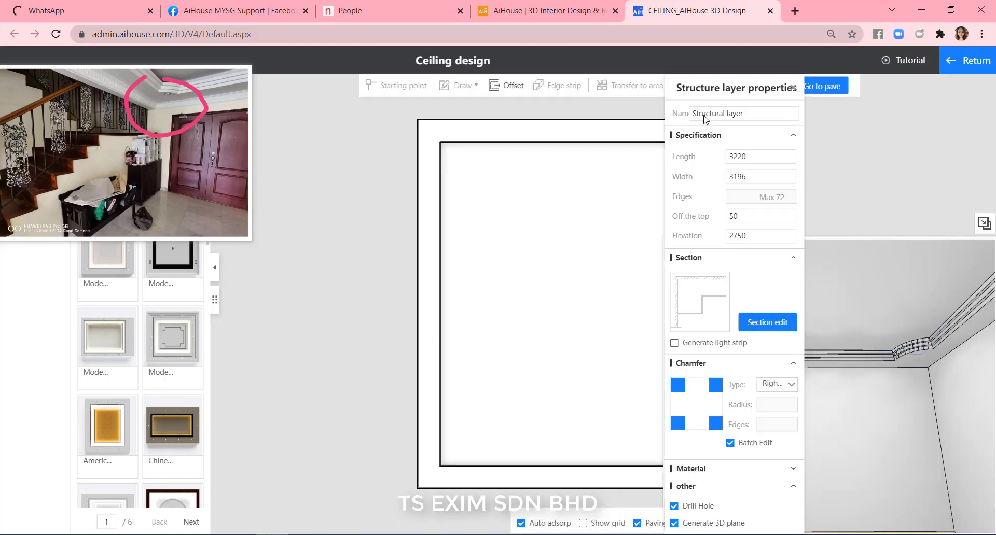
pyautogui.click(791, 88)
pyautogui.click(540, 121)
pyautogui.click(564, 87)
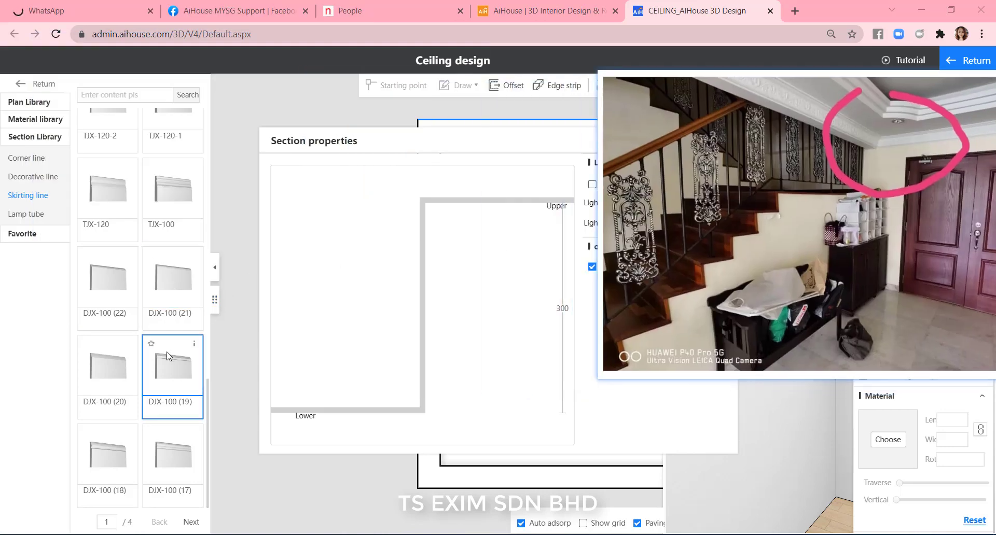
# Add the Foot line skirting profile directly below the lower level of the upper edge's section
pyautogui.click(191, 523)
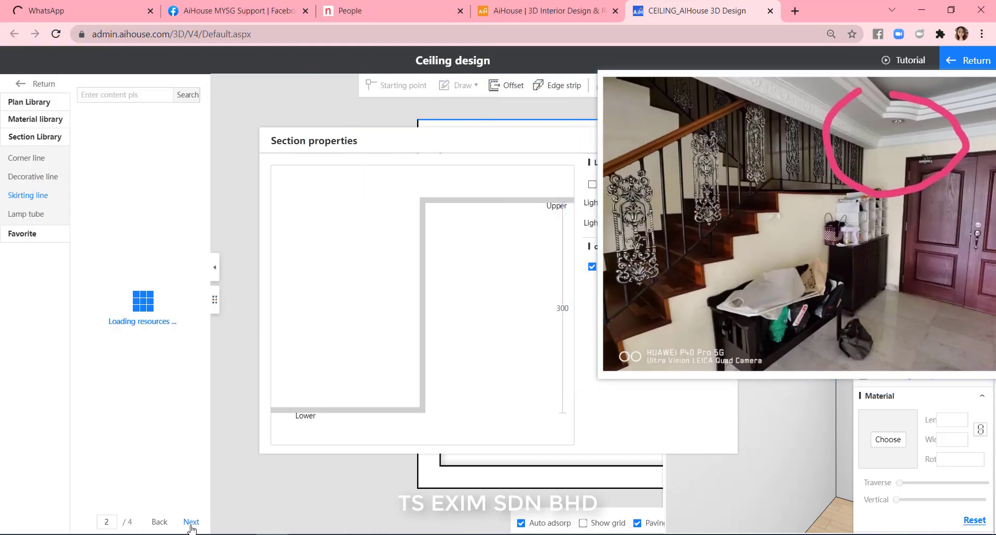
pyautogui.click(191, 523)
pyautogui.scroll(-5, 176, 397)
pyautogui.scroll(-8, 177, 398)
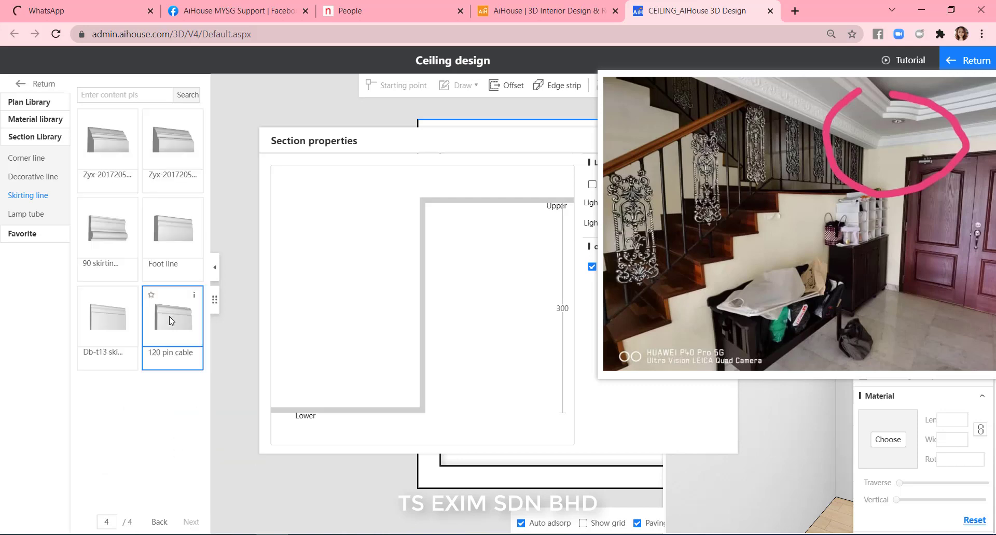
pyautogui.moveTo(174, 244); pyautogui.dragTo(456, 372)
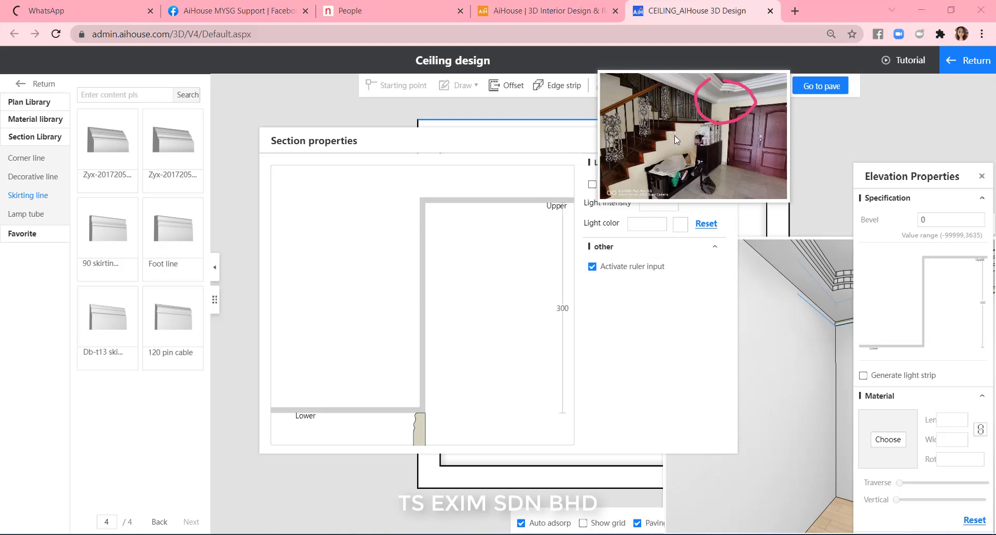
pyautogui.moveTo(707, 364); pyautogui.dragTo(816, 362)
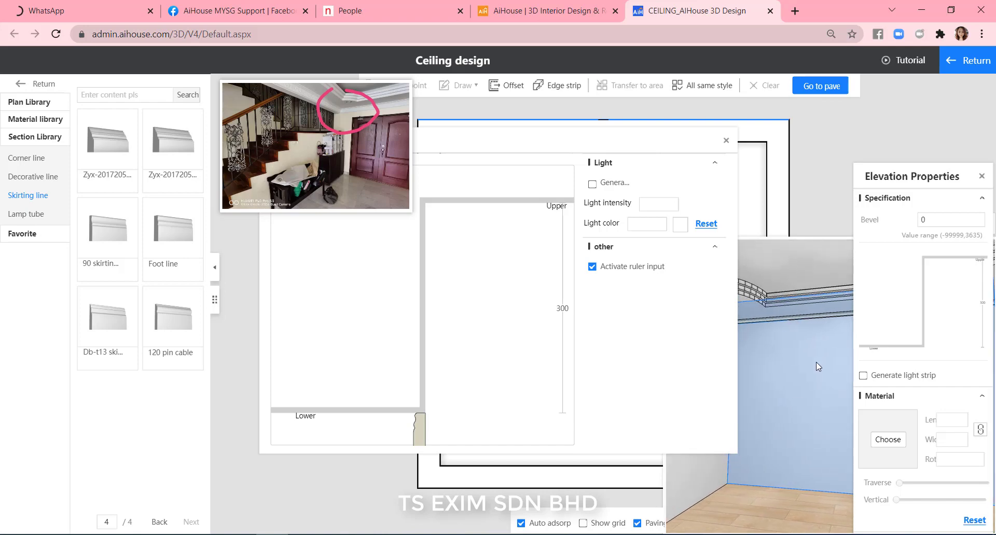
pyautogui.click(726, 141)
# Set the thickness of the new Foot line edge strip to 150
pyautogui.moveTo(761, 321); pyautogui.dragTo(729, 305)
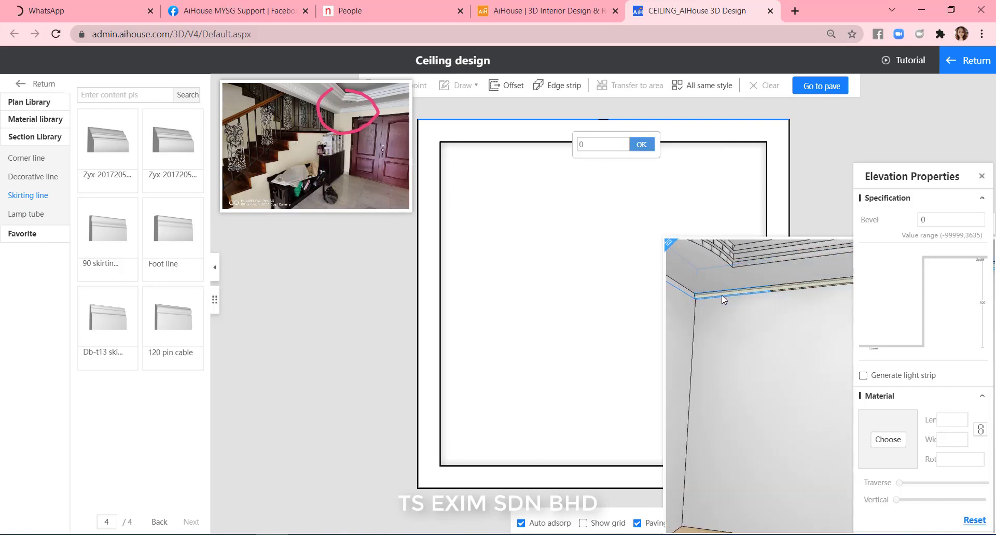
pyautogui.click(724, 299)
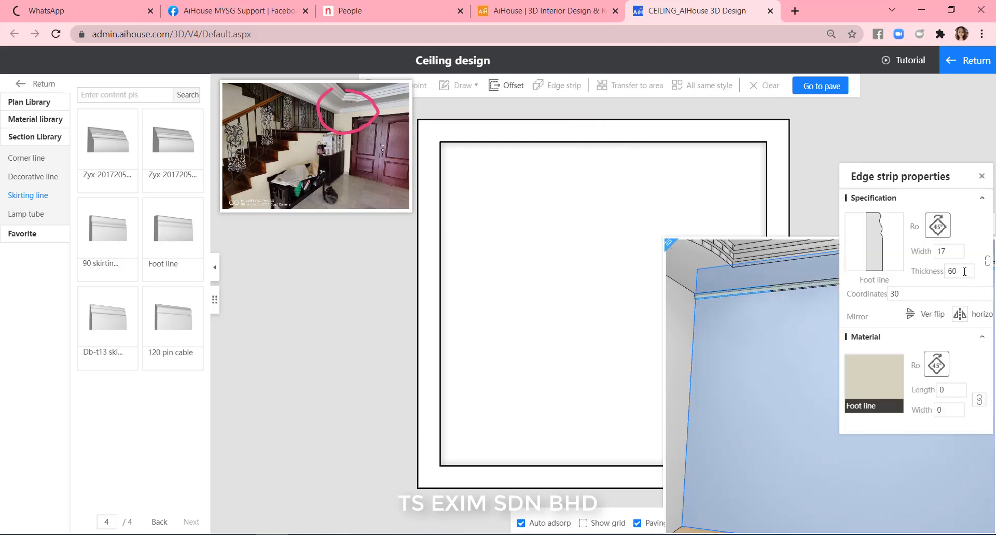
pyautogui.write('0')
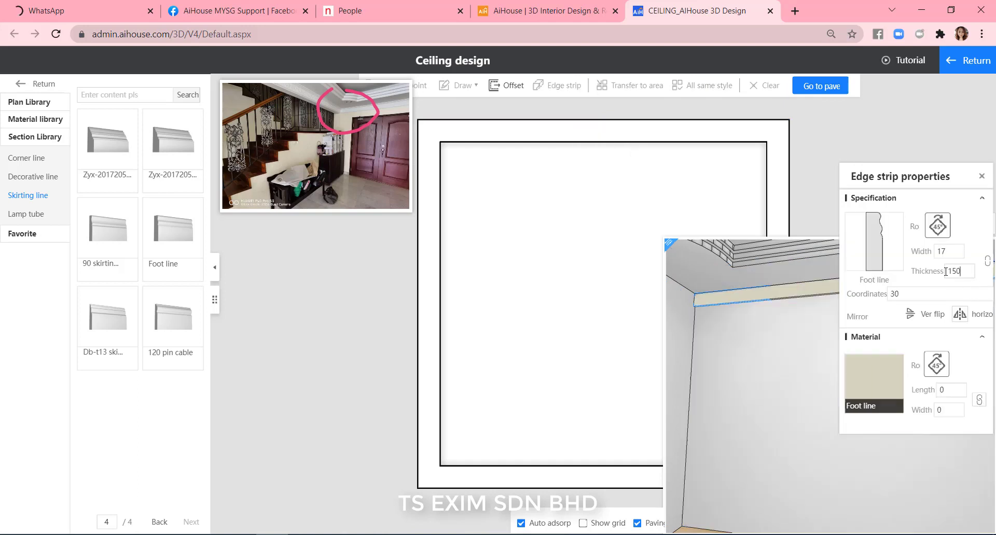
pyautogui.scroll(1, 711, 283)
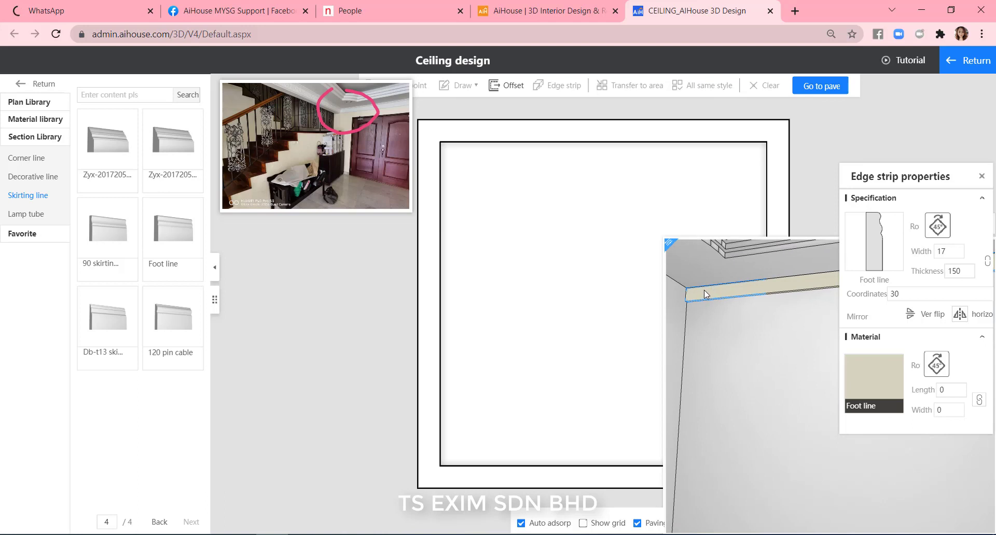
pyautogui.scroll(-5, 726, 305)
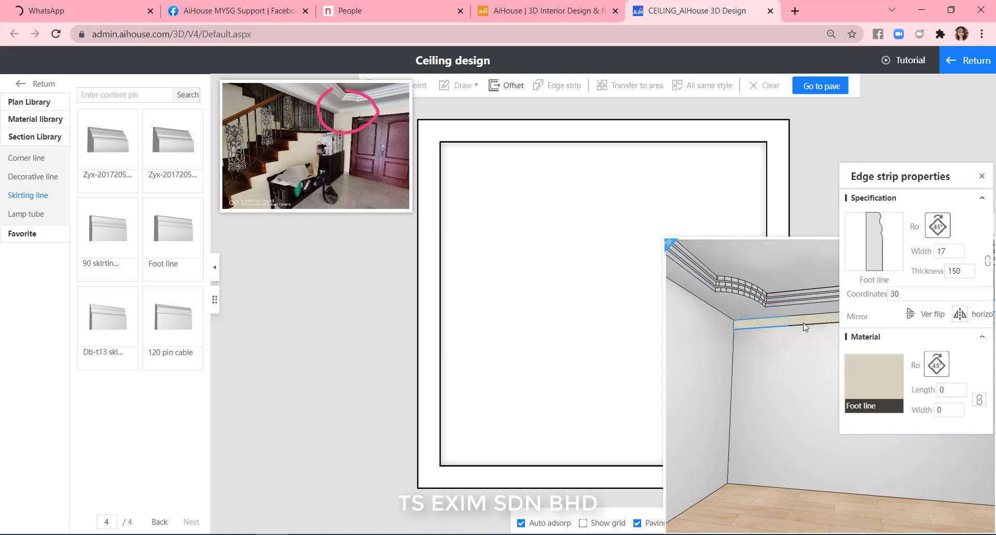
# Add the Foot line profile below the section of the outer rectangle's right edge and set its thickness to 150
pyautogui.moveTo(804, 327); pyautogui.dragTo(836, 390)
pyautogui.click(755, 379)
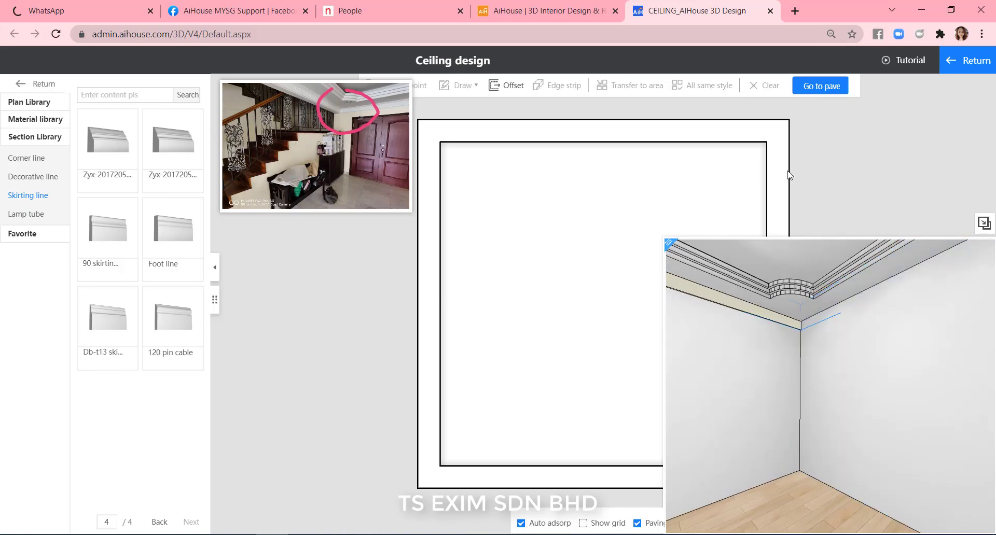
pyautogui.click(790, 179)
pyautogui.moveTo(936, 335)
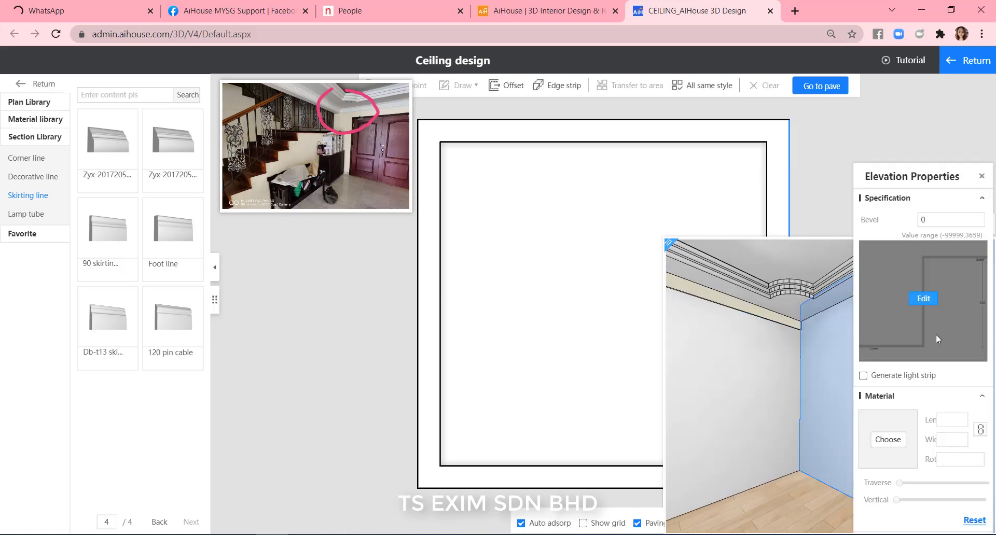
pyautogui.click(928, 305)
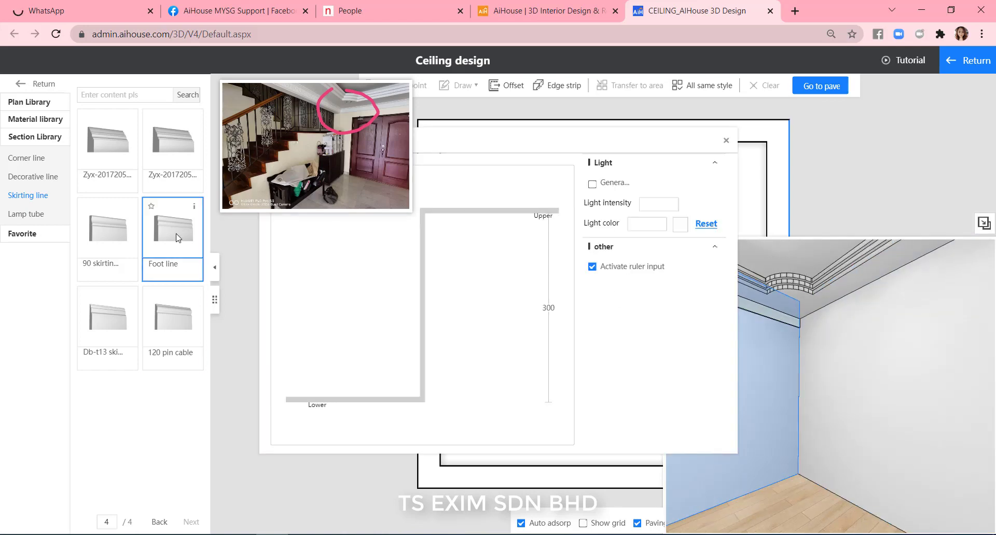
pyautogui.moveTo(178, 238); pyautogui.dragTo(420, 432)
pyautogui.click(419, 431)
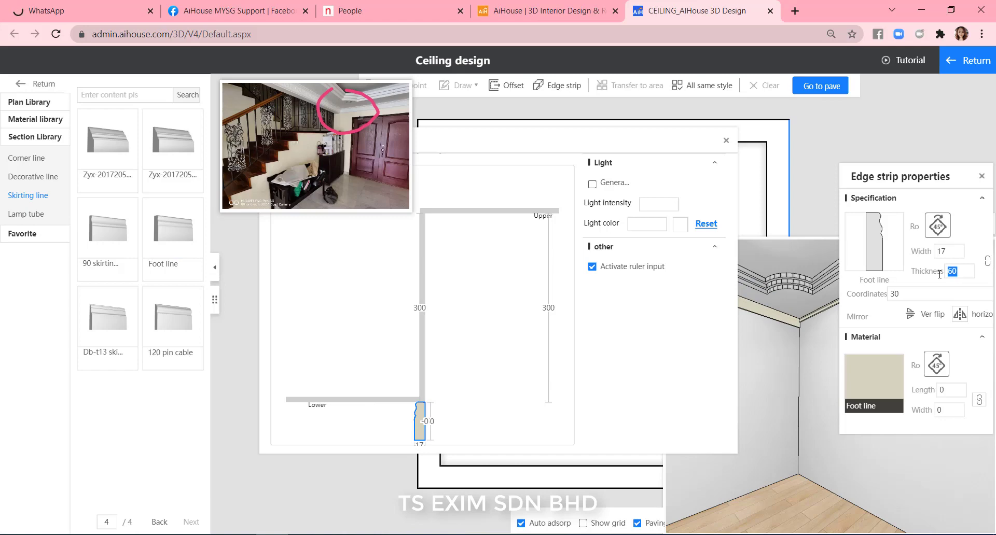
pyautogui.press('Return')
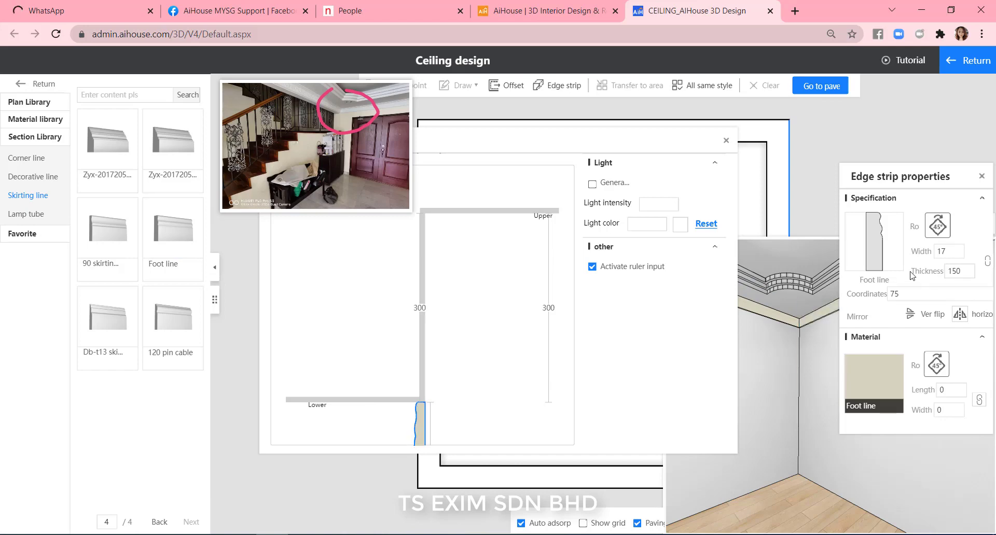
pyautogui.click(726, 140)
# Examine in 3D the wall corner where the two Foot line edge strips meet
pyautogui.scroll(3, 810, 311)
pyautogui.scroll(3, 813, 321)
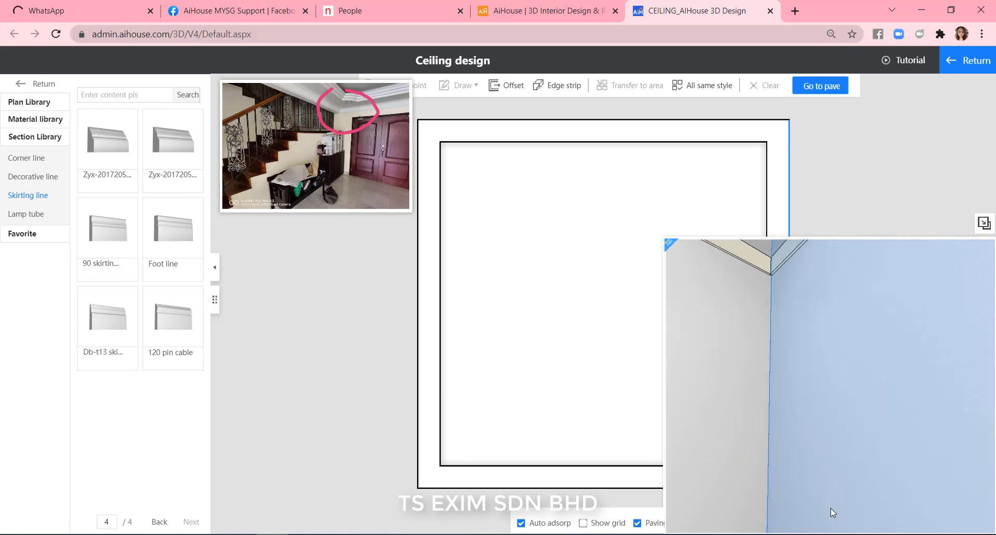
pyautogui.scroll(-3, 795, 380)
pyautogui.click(779, 273)
pyautogui.scroll(2, 781, 279)
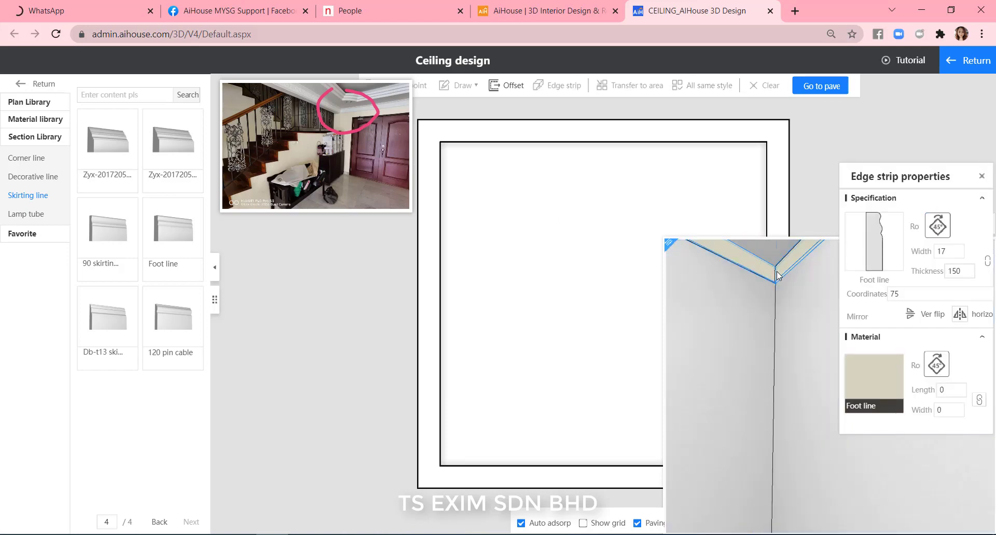
pyautogui.scroll(-3, 777, 280)
pyautogui.scroll(4, 799, 358)
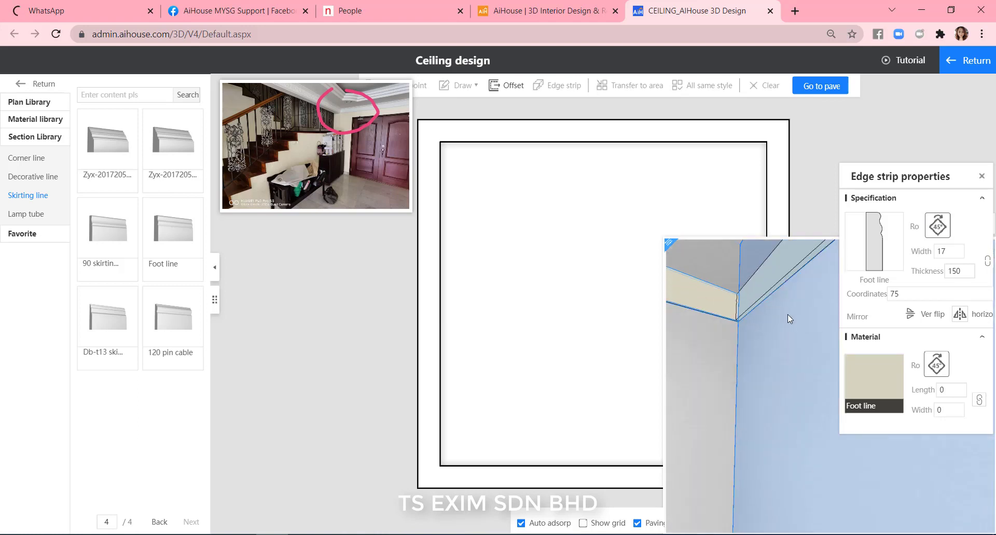
pyautogui.scroll(-2, 780, 322)
# Apply the Pattern material Y2193-SF to the first Foot line edge strip
pyautogui.click(727, 315)
pyautogui.scroll(-2, 826, 299)
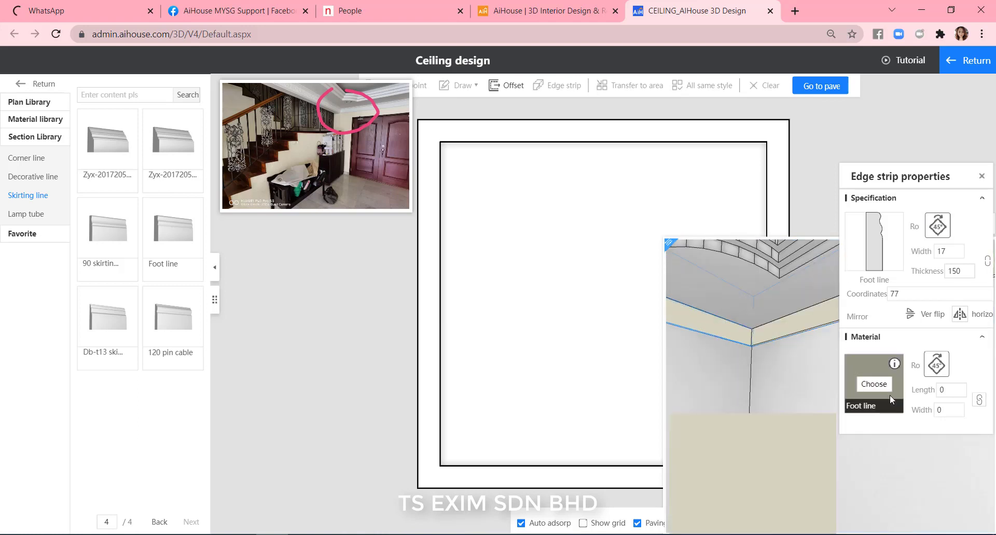
pyautogui.click(873, 385)
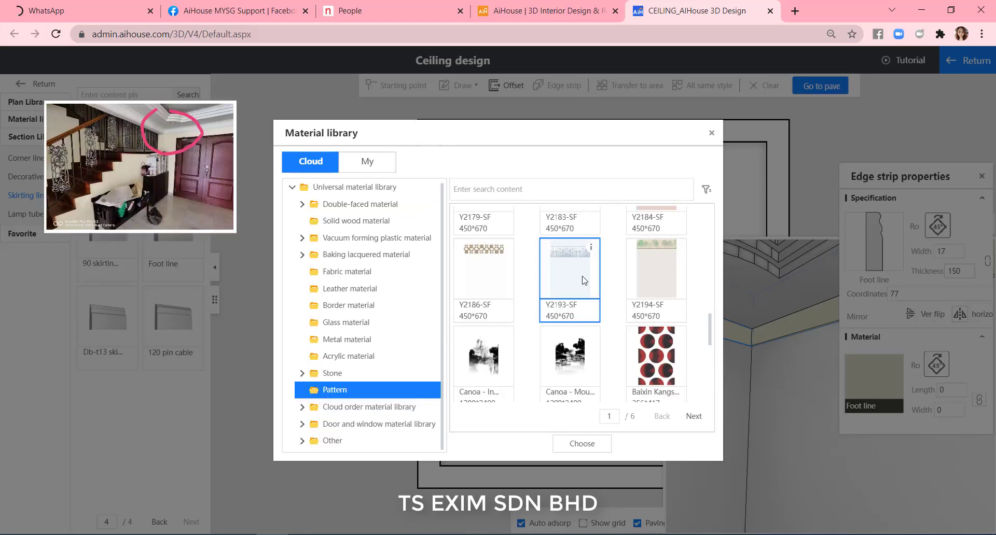
pyautogui.doubleClick(585, 281)
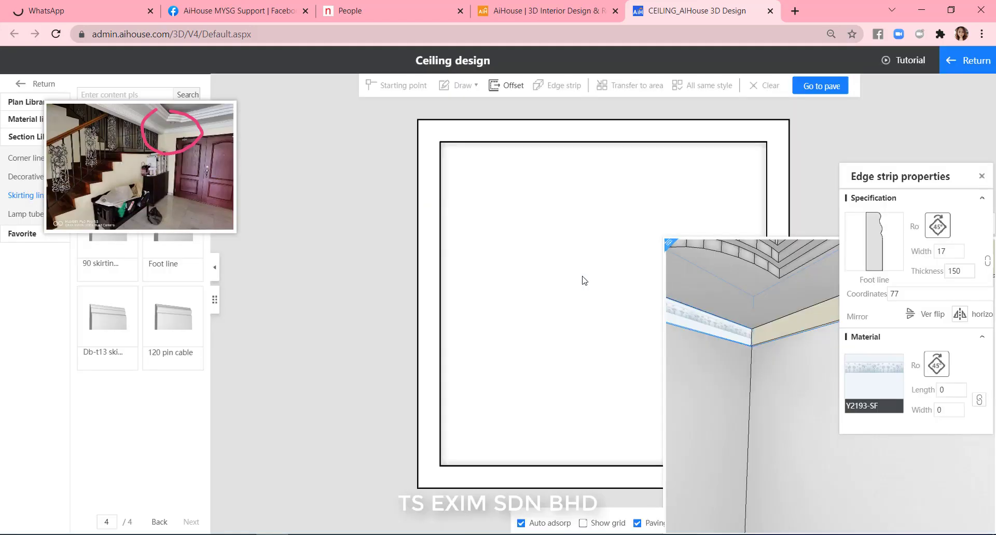
# Copy the Y2193-SF material onto the adjoining Foot line edge strip with the Material painter
pyautogui.click(779, 335)
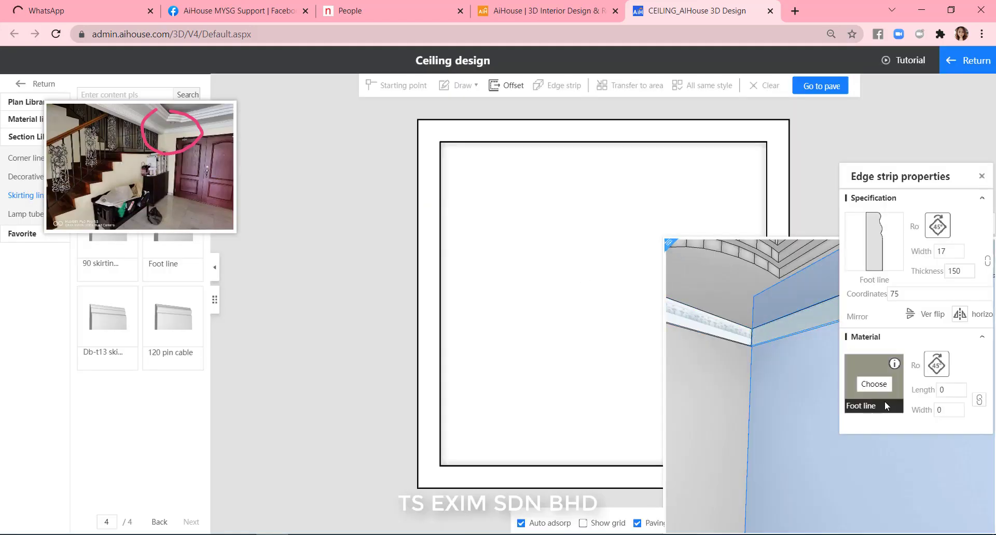
pyautogui.rightClick(734, 335)
pyautogui.click(761, 344)
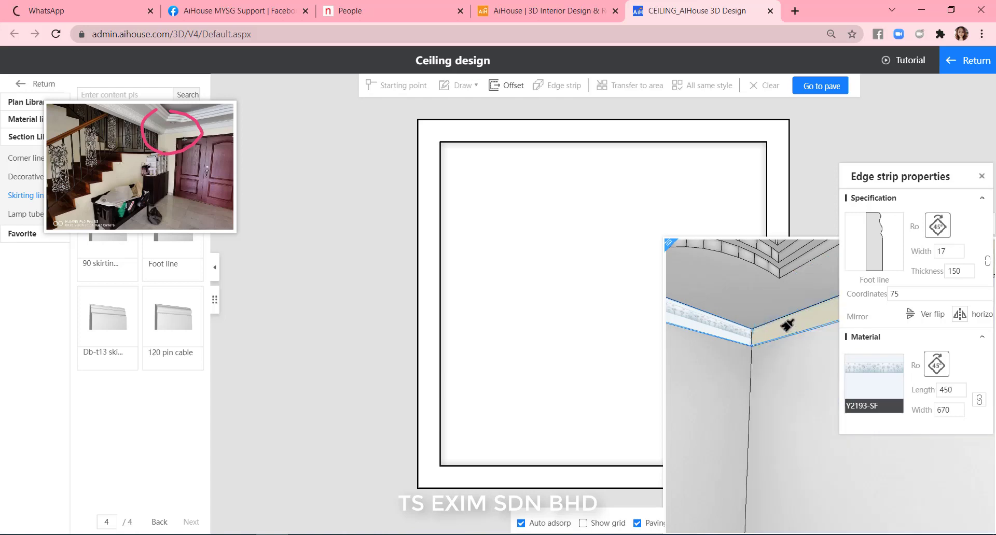
pyautogui.click(787, 325)
pyautogui.rightClick(782, 326)
pyautogui.click(980, 178)
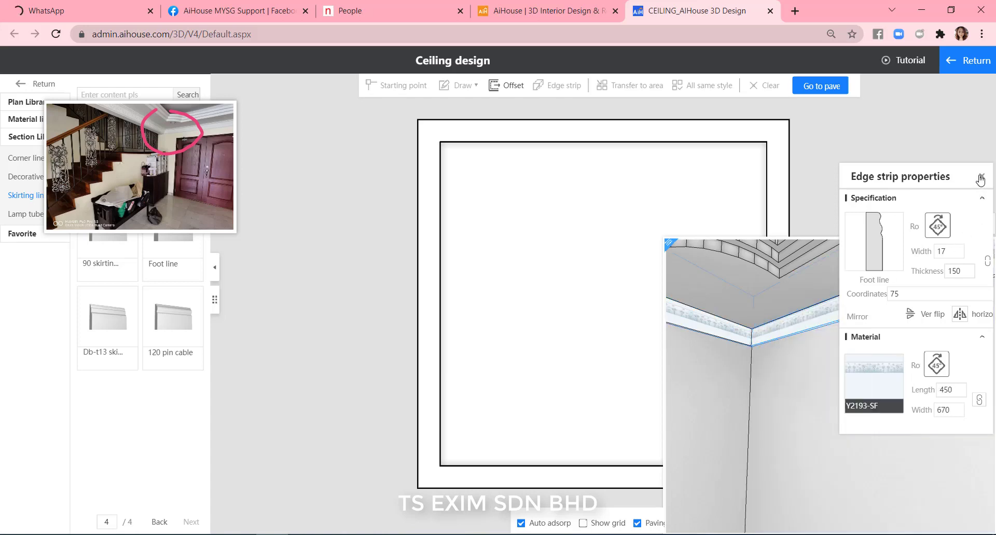
# Reselect the ceiling layer and add the Foot line profile below the section of its outer rectangle's left edge
pyautogui.moveTo(740, 371); pyautogui.dragTo(876, 434)
pyautogui.click(876, 435)
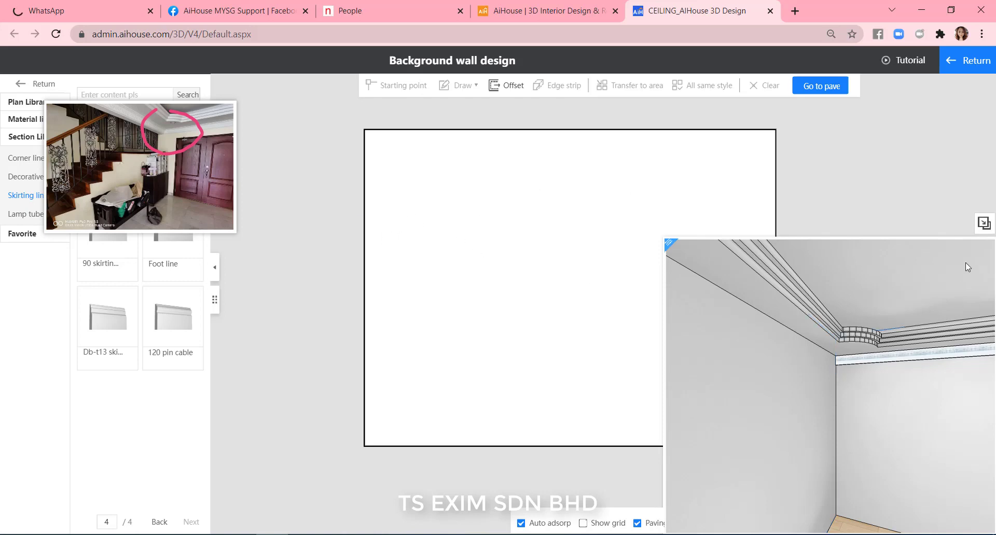
pyautogui.click(904, 284)
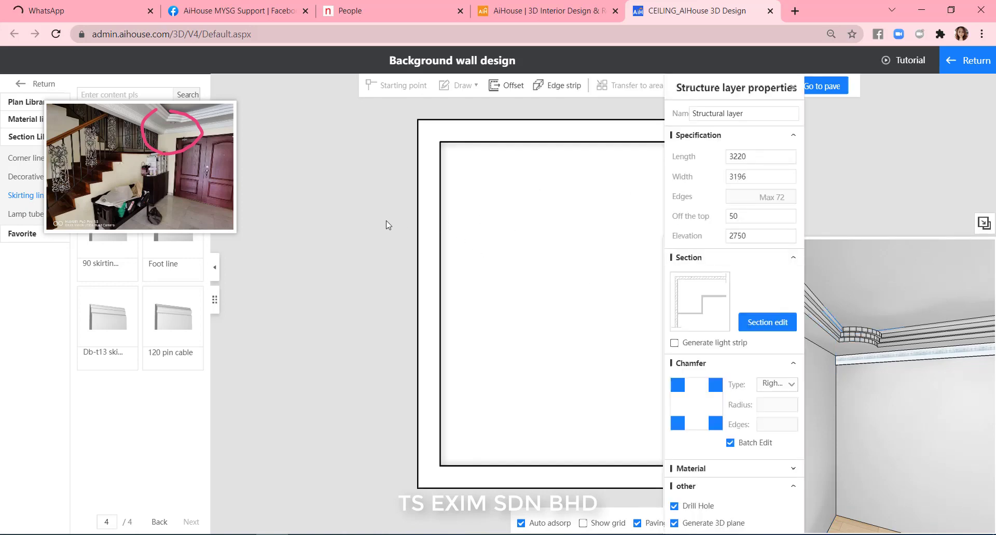
pyautogui.click(418, 242)
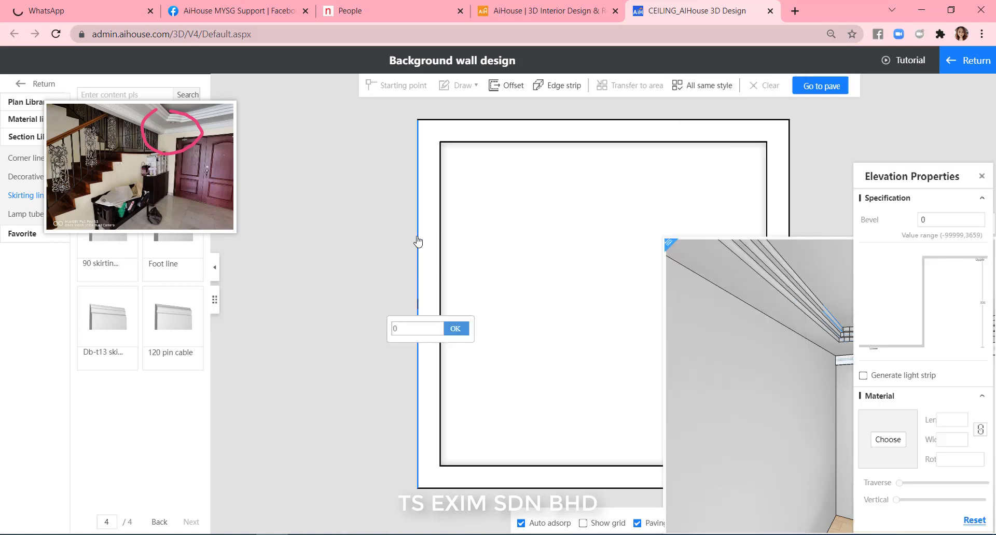
pyautogui.click(932, 306)
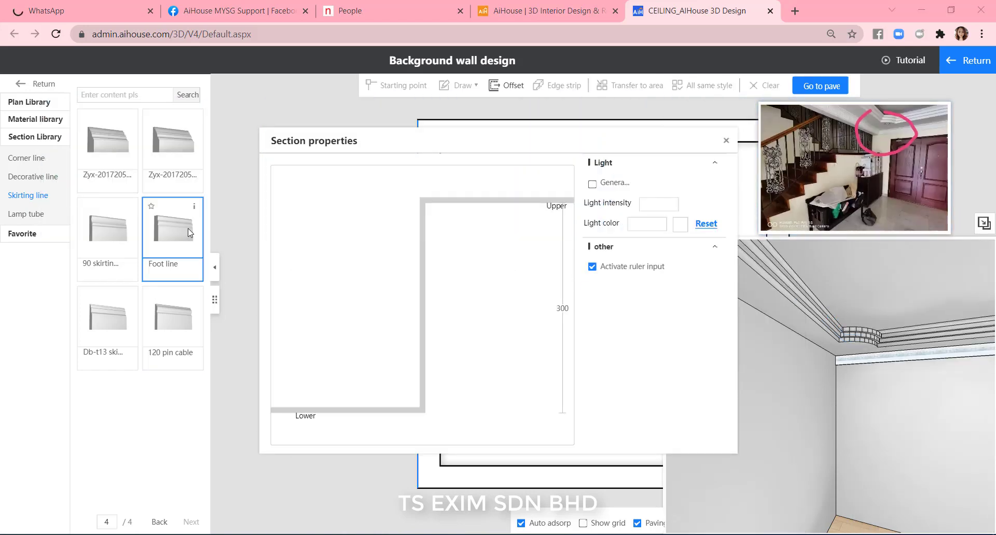
pyautogui.moveTo(190, 232); pyautogui.dragTo(451, 413)
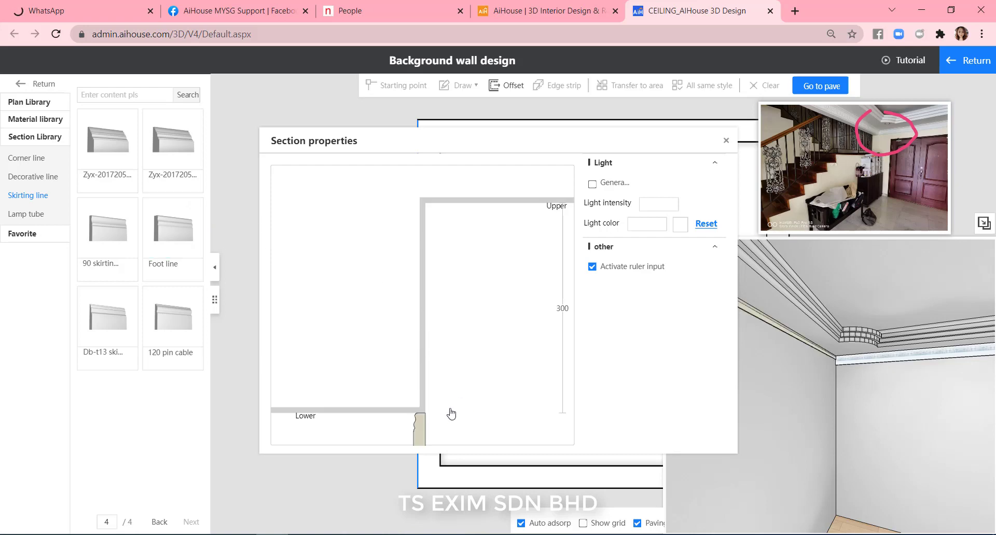
pyautogui.click(420, 432)
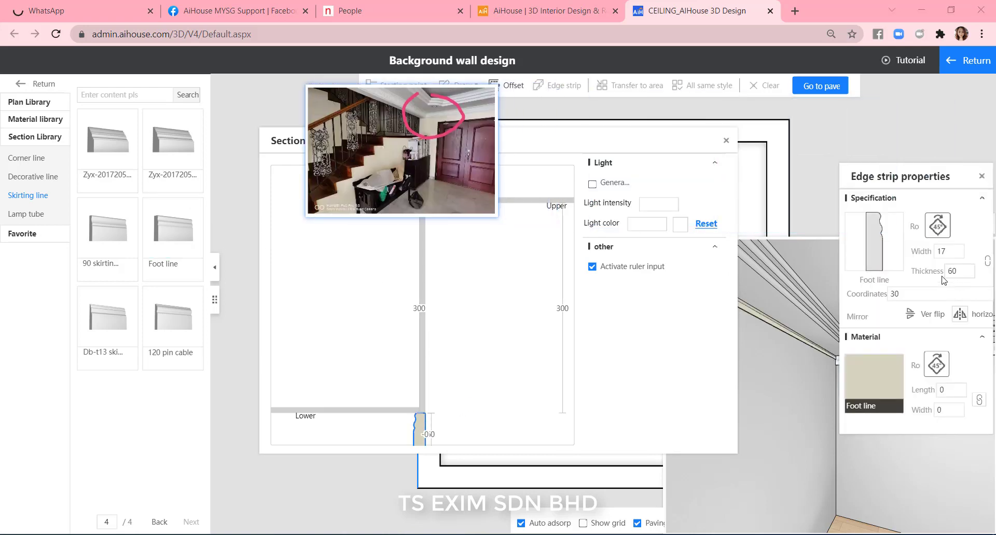
# Set the left edge's Foot line strip to a thickness of 150 and a width of 200
pyautogui.doubleClick(951, 270)
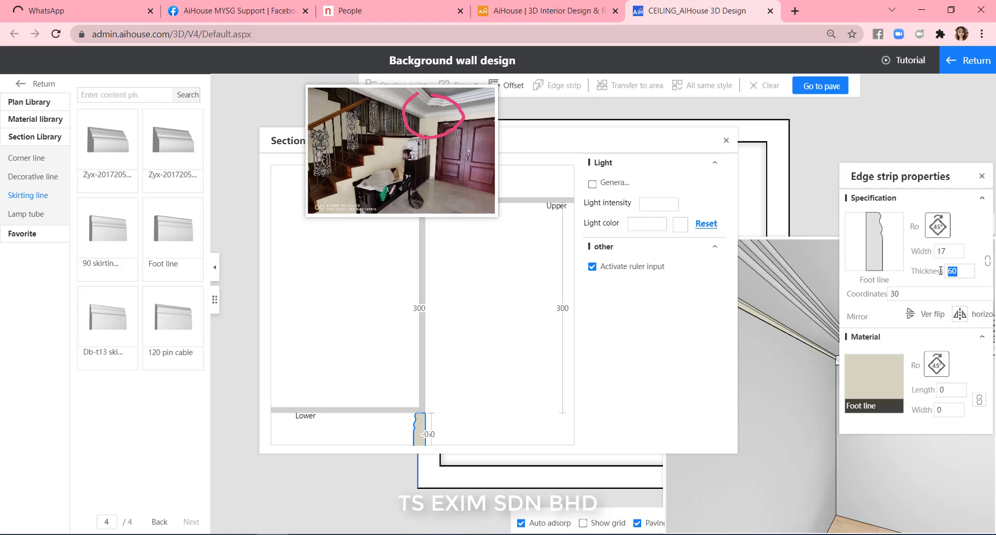
pyautogui.write('15')
pyautogui.press('Return')
pyautogui.doubleClick(957, 250)
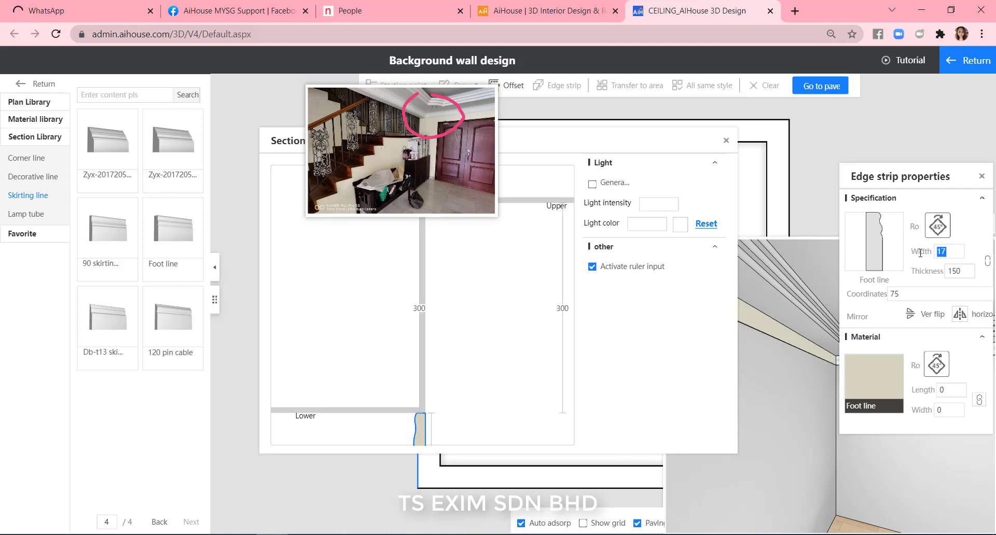
pyautogui.write('200')
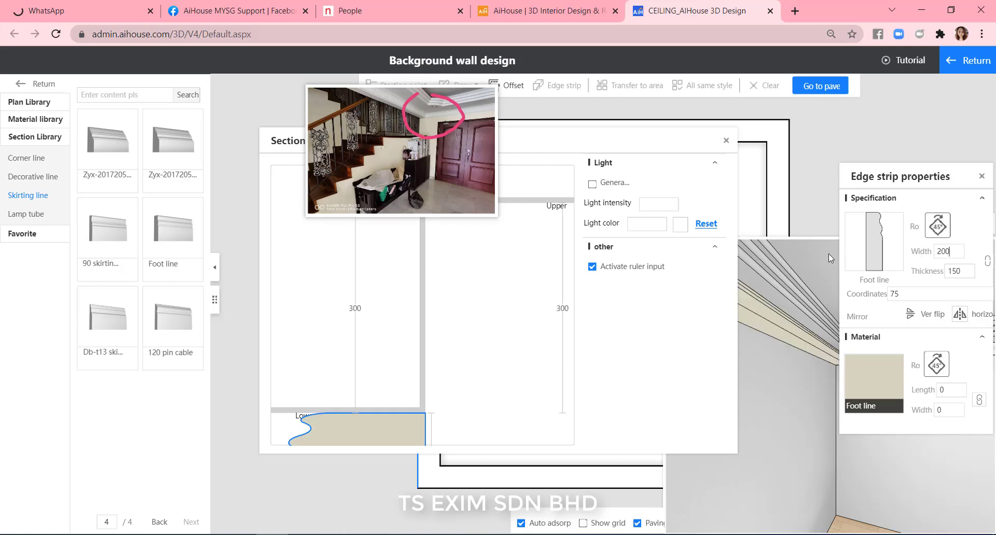
pyautogui.click(726, 141)
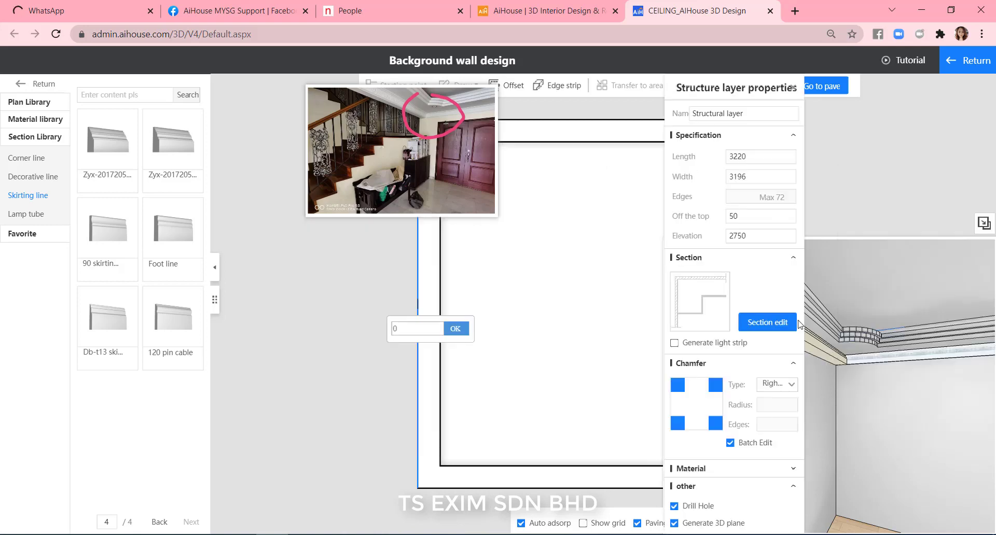
# Copy the Y2193-SF material onto the left edge's wide strip with the Material painter and return to the roaming view
pyautogui.click(794, 88)
pyautogui.moveTo(872, 385); pyautogui.dragTo(814, 443, button='right')
pyautogui.scroll(5, 811, 406)
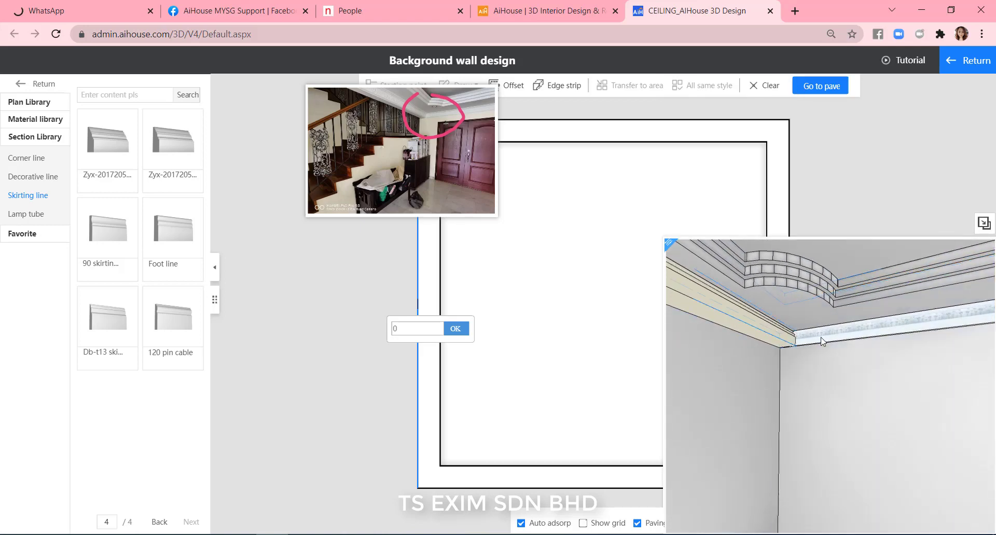
pyautogui.rightClick(823, 339)
pyautogui.click(863, 356)
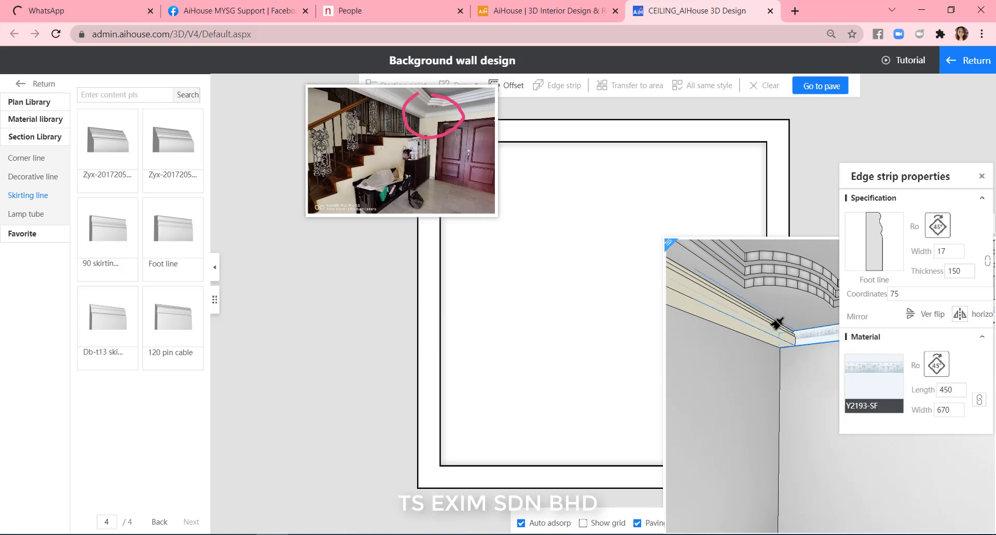
pyautogui.click(778, 327)
pyautogui.rightClick(812, 334)
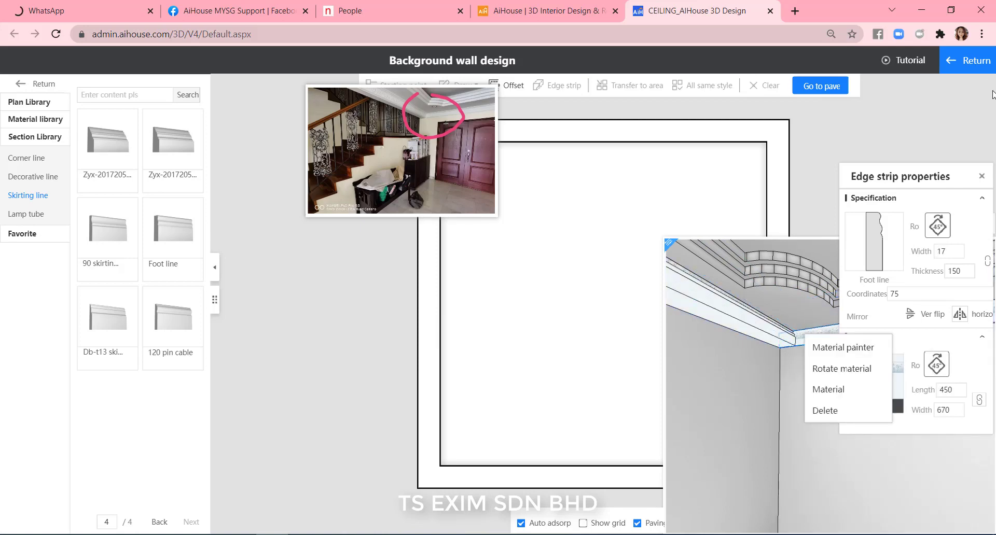
pyautogui.click(966, 61)
pyautogui.moveTo(405, 154); pyautogui.dragTo(251, 195)
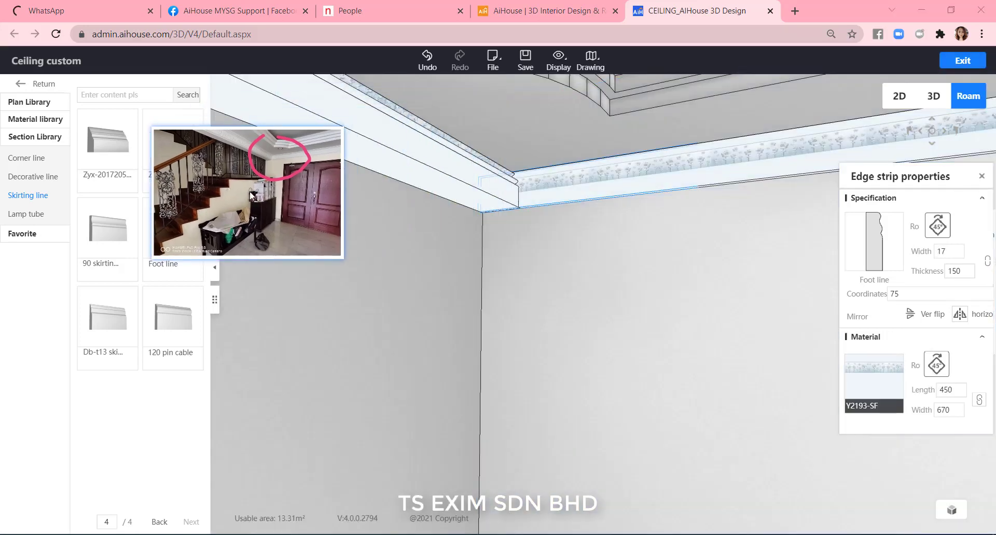